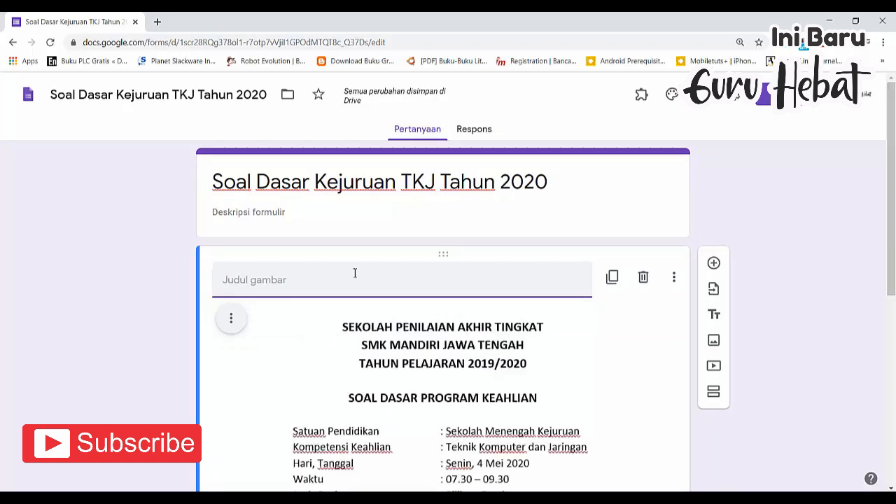
# Review the exam header image, from the school and exam details through the general instructions to its closing line
pyautogui.scroll(-3, 404, 276)
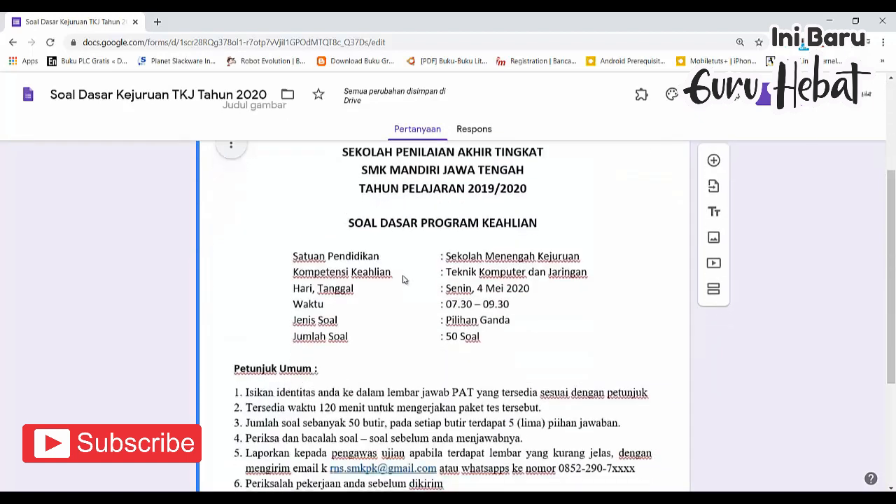
pyautogui.scroll(-2, 403, 280)
pyautogui.scroll(5, 405, 276)
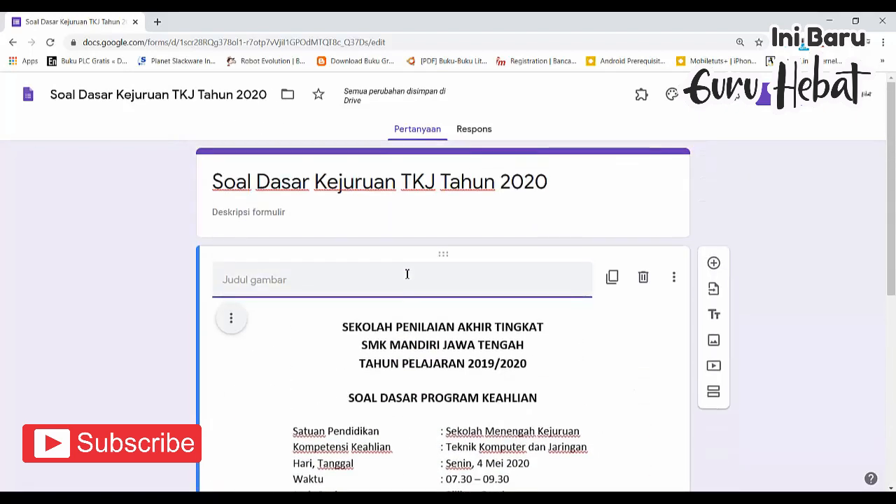
pyautogui.scroll(-1, 407, 274)
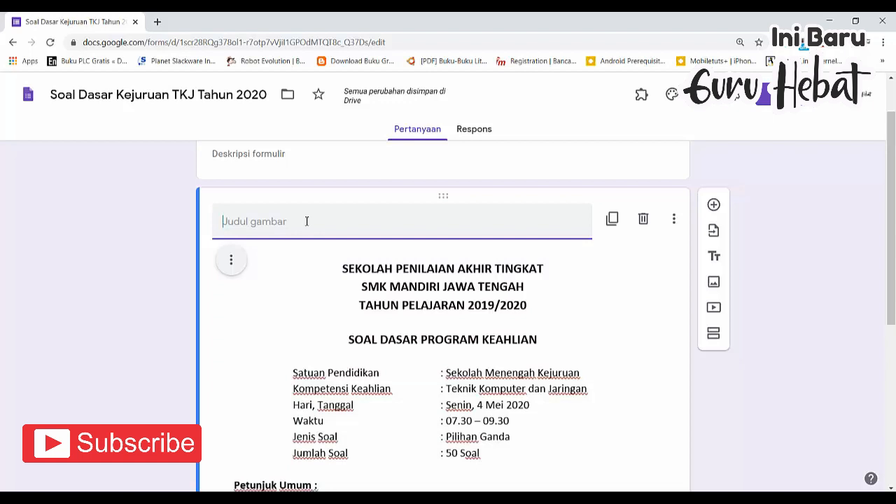
pyautogui.scroll(-2, 427, 296)
pyautogui.scroll(-2, 427, 296)
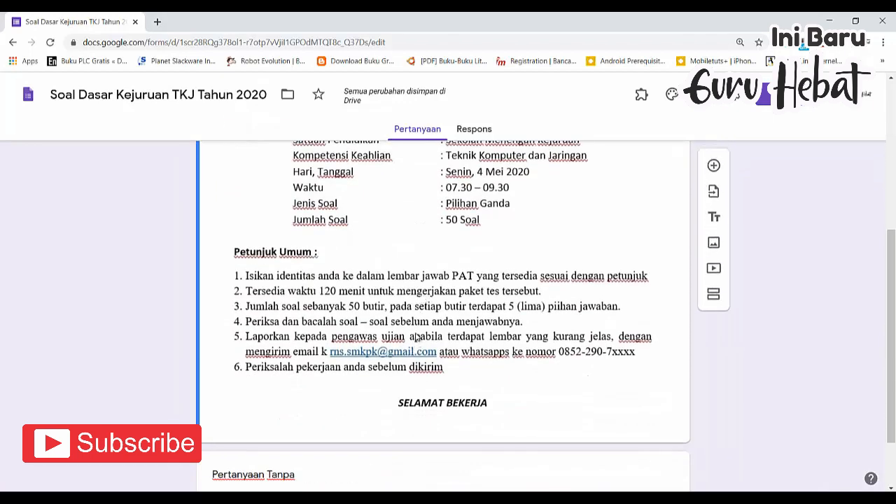
pyautogui.scroll(4, 416, 337)
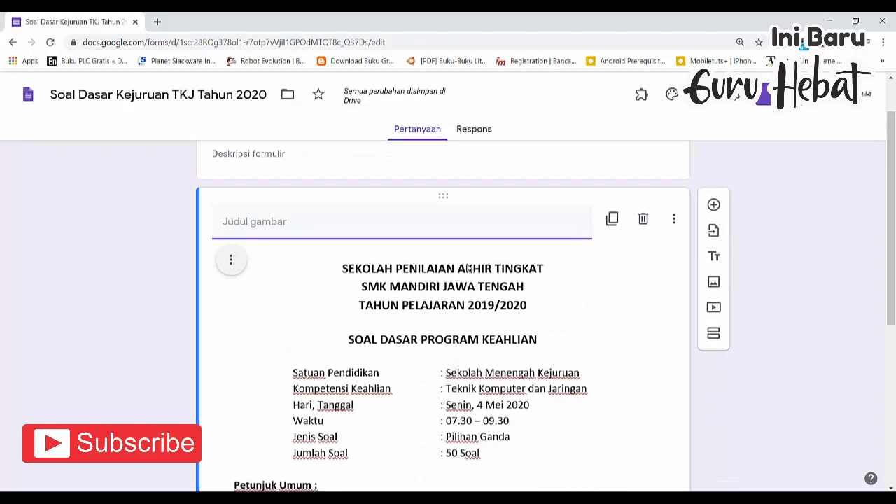
pyautogui.scroll(-5, 454, 292)
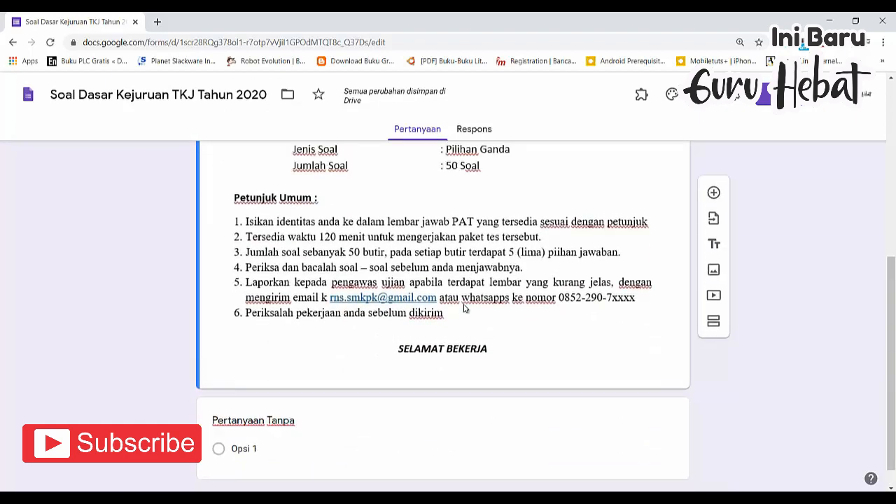
pyautogui.scroll(4, 464, 308)
pyautogui.scroll(1, 465, 308)
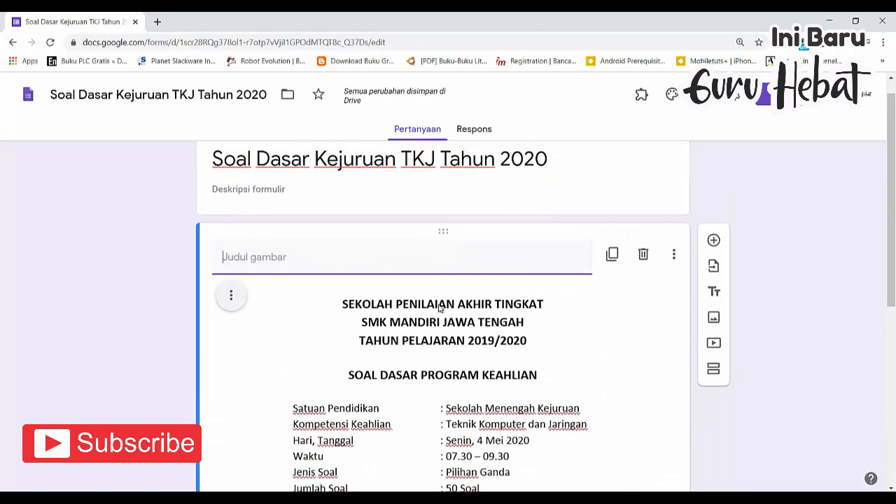
pyautogui.scroll(-3, 452, 396)
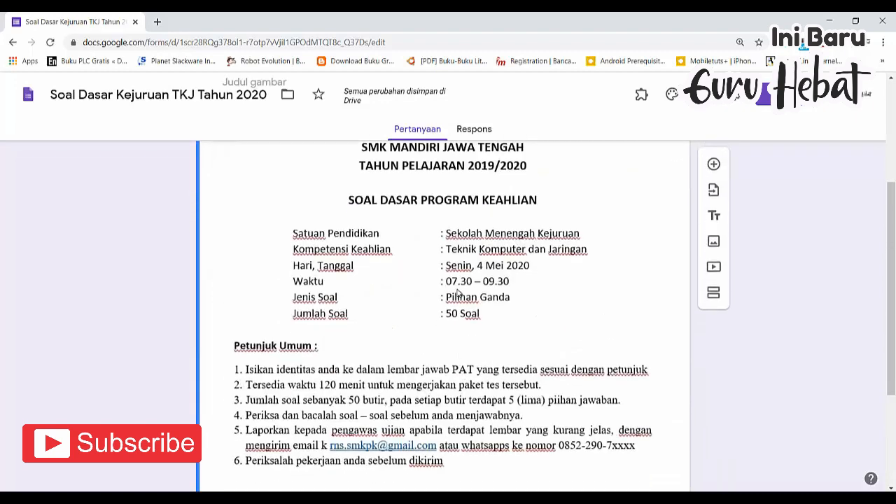
pyautogui.scroll(-2, 437, 383)
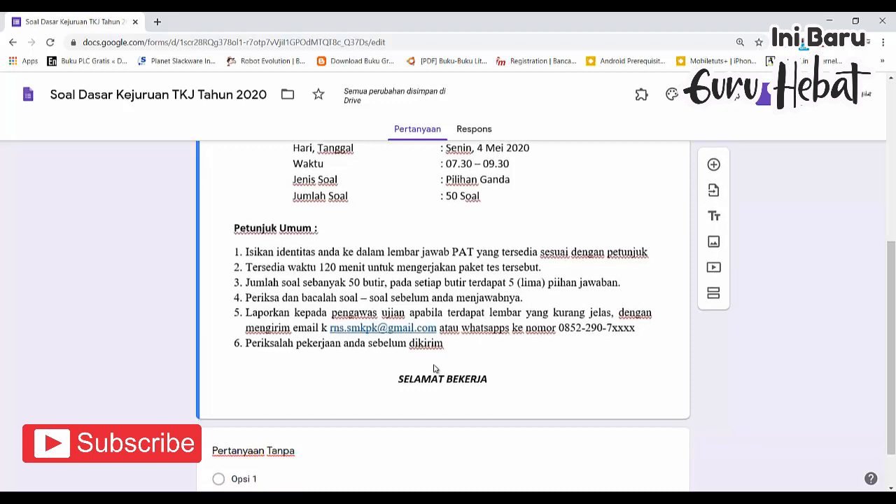
# Title the untitled question below the header image "Nama Lengkap" and set its type to Jawaban singkat
pyautogui.scroll(-1, 433, 369)
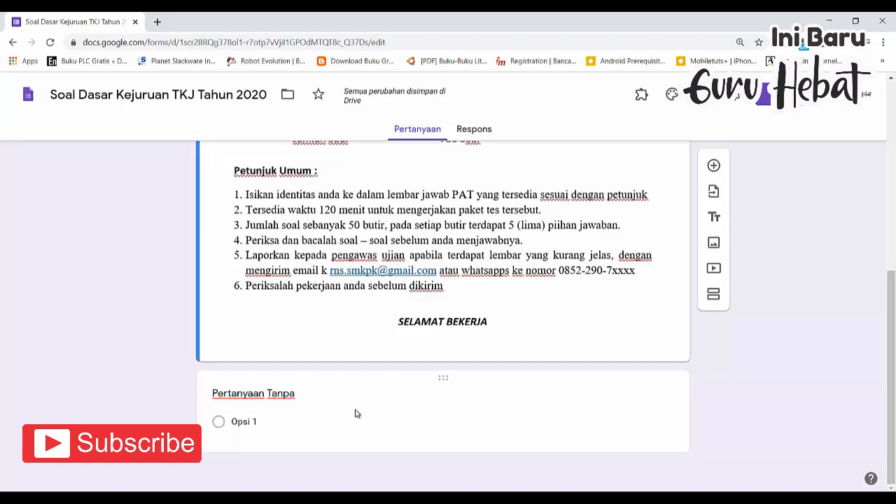
pyautogui.click(295, 393)
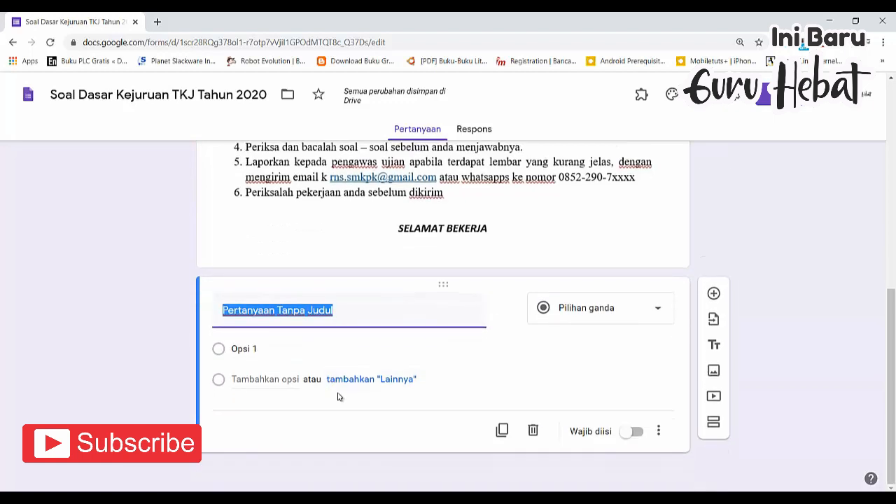
pyautogui.write('Nama')
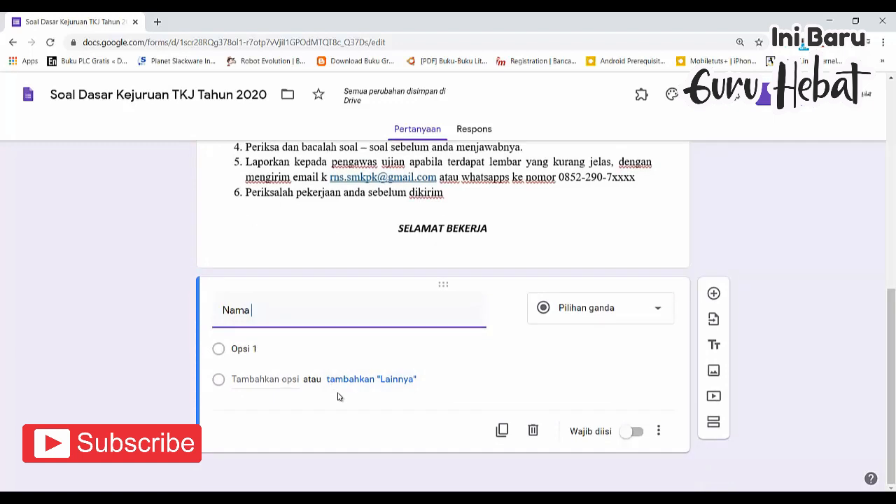
pyautogui.write(' Siswa')
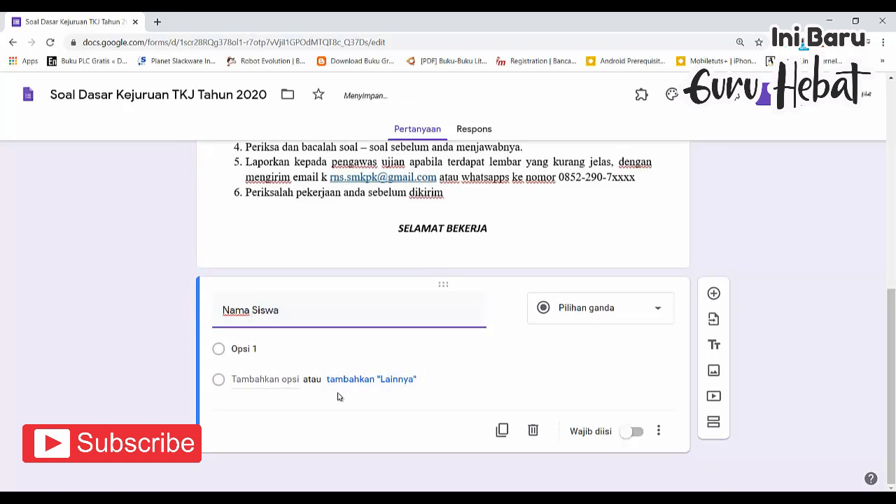
pyautogui.press('BackSpace')
pyautogui.press('BackSpace')
pyautogui.press('BackSpace')
pyautogui.press('BackSpace')
pyautogui.press('BackSpace')
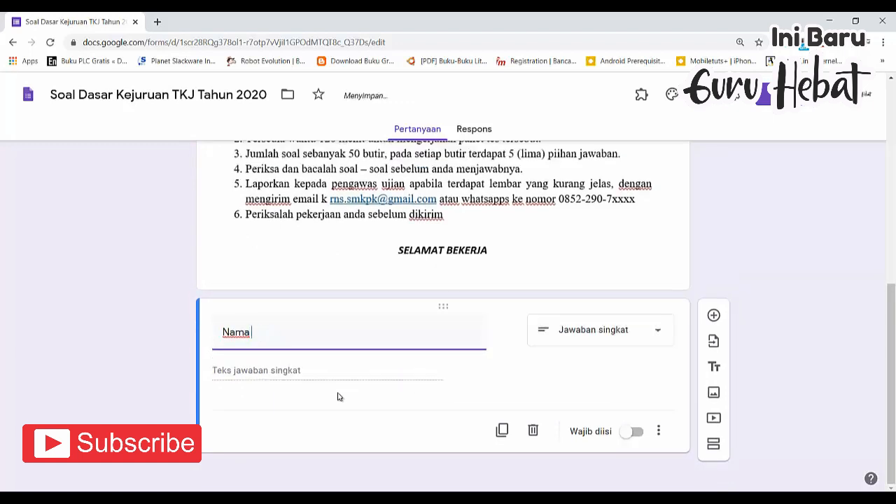
pyautogui.write('Lengkap')
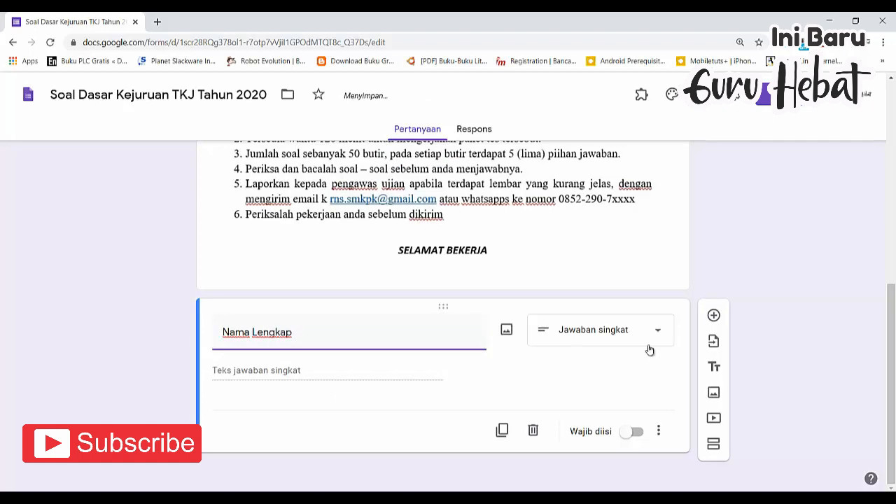
pyautogui.click(658, 334)
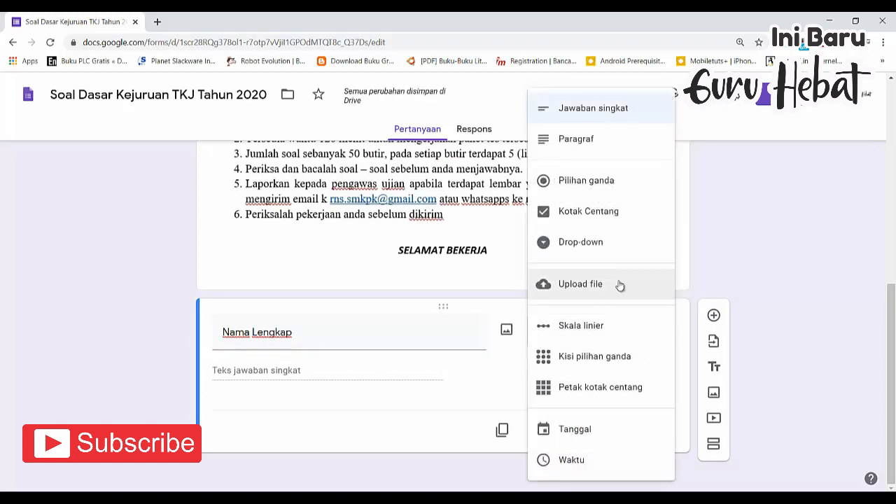
pyautogui.click(601, 114)
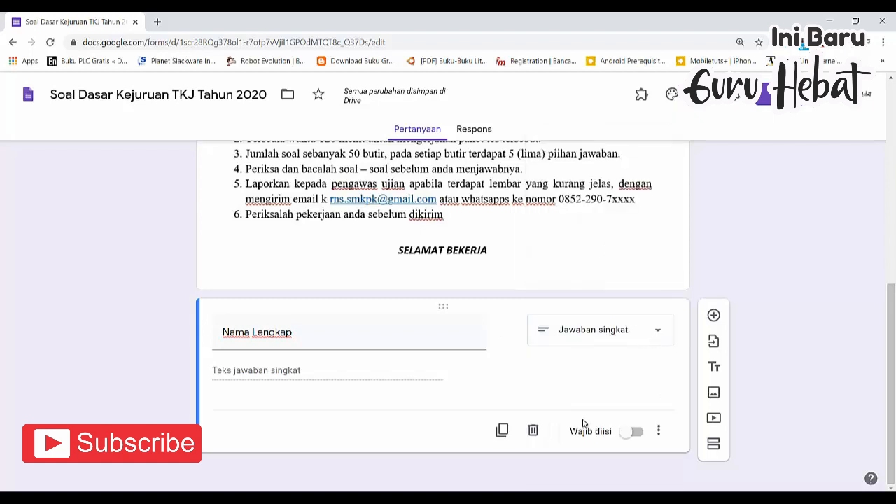
# Add a short-answer question titled "NIS" below Nama Lengkap and remove its automatic response validation
pyautogui.click(713, 316)
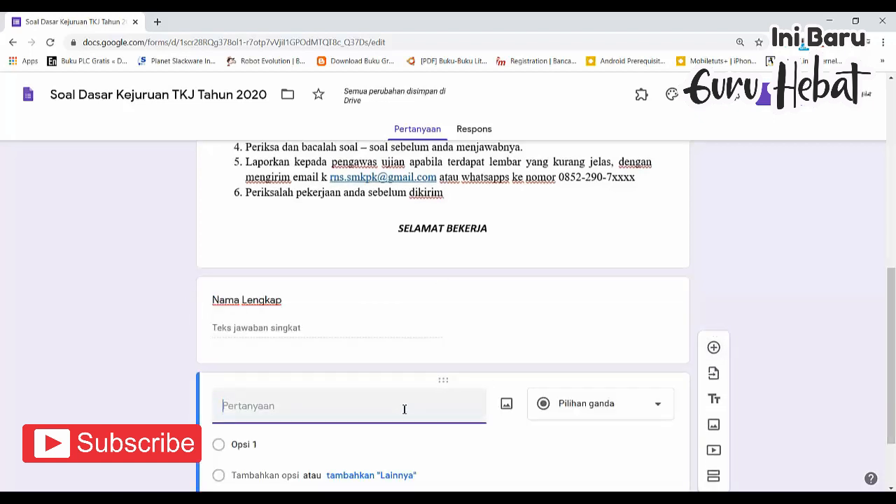
pyautogui.write('NIS')
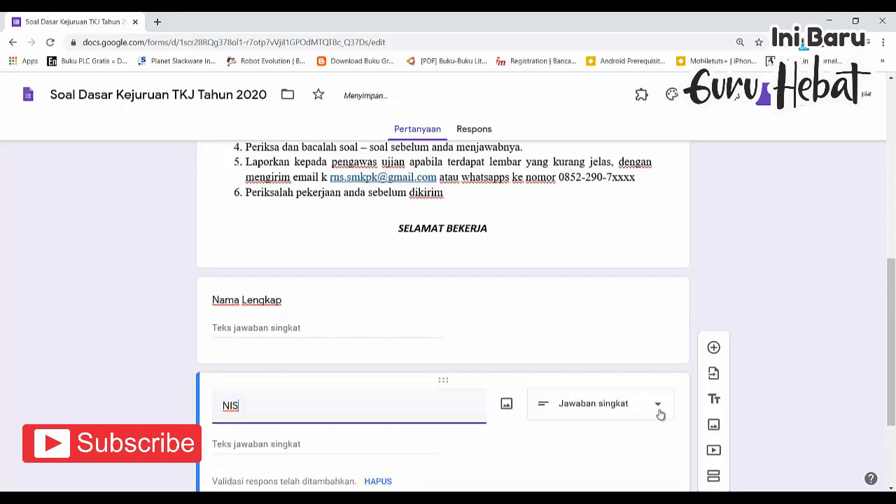
pyautogui.scroll(-2, 658, 411)
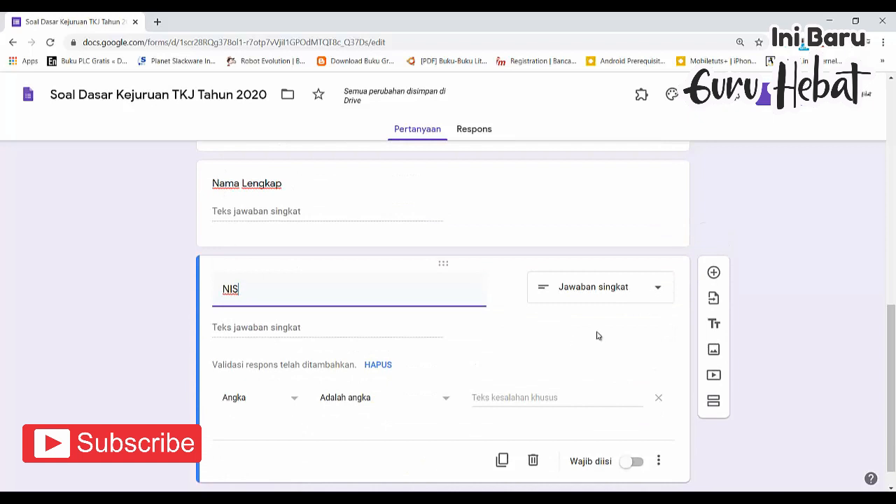
pyautogui.click(378, 365)
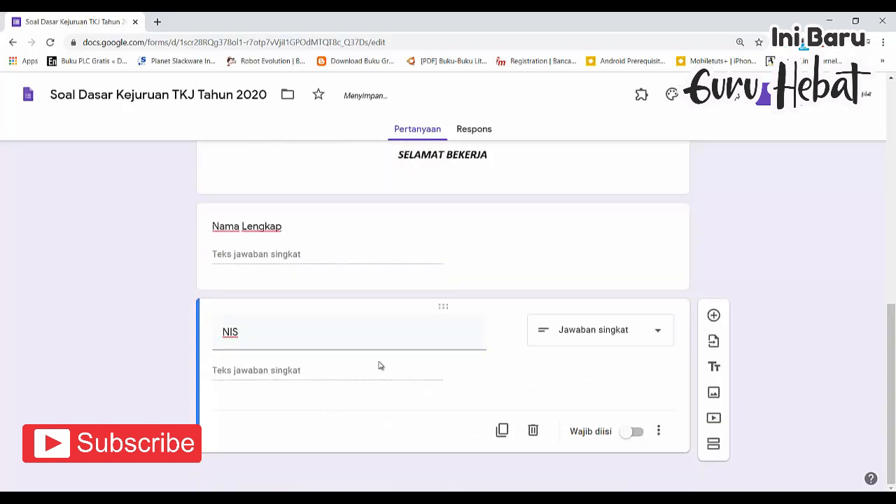
# Add a question titled "Kelas" below NIS and set its type to Jawaban singkat
pyautogui.click(714, 315)
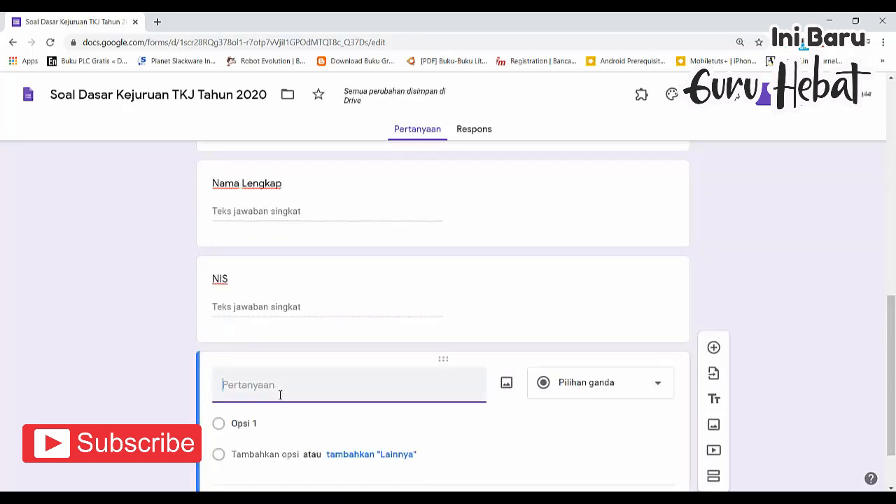
pyautogui.write('Kelas')
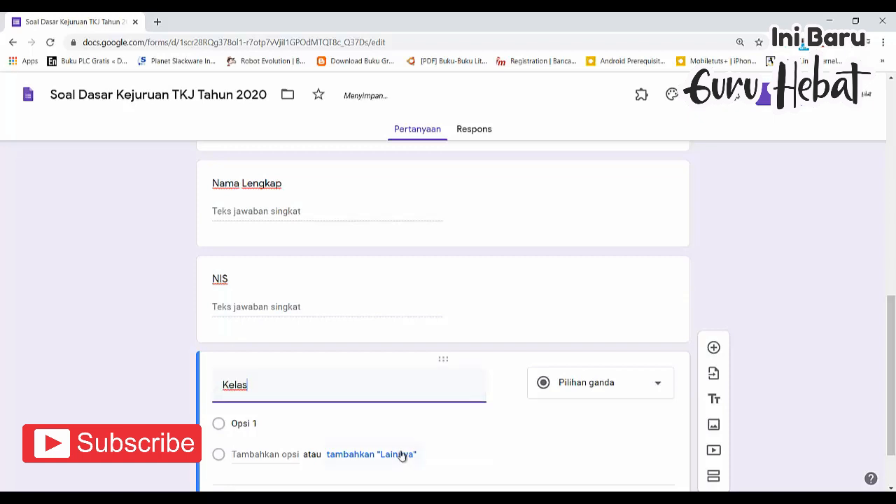
pyautogui.click(655, 386)
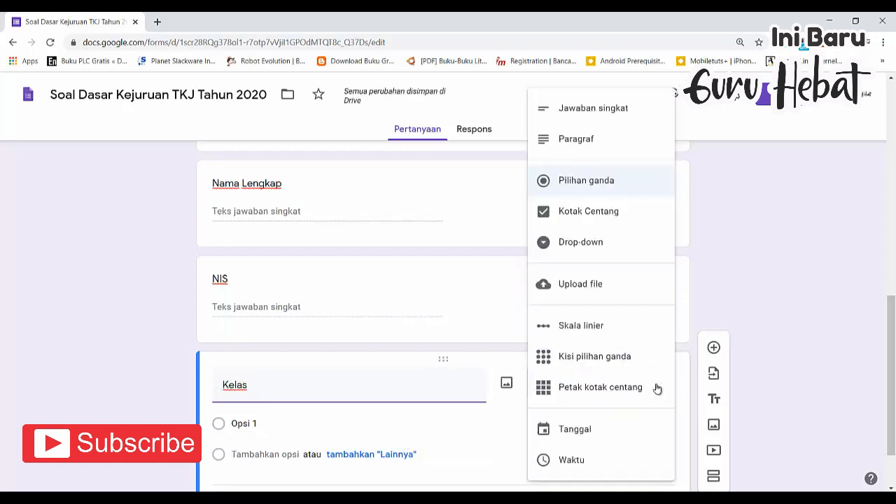
pyautogui.click(610, 112)
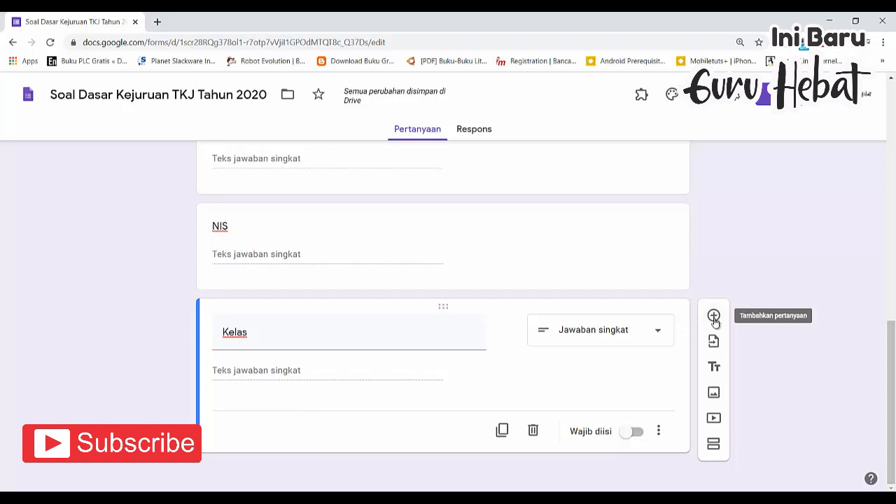
# Add a short-answer question titled "Kode Soal" below Kelas
pyautogui.click(713, 318)
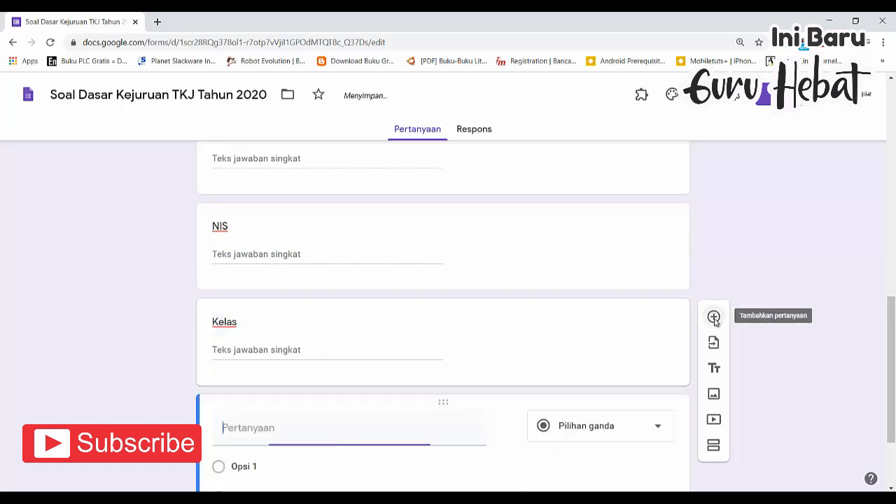
pyautogui.scroll(-2, 410, 397)
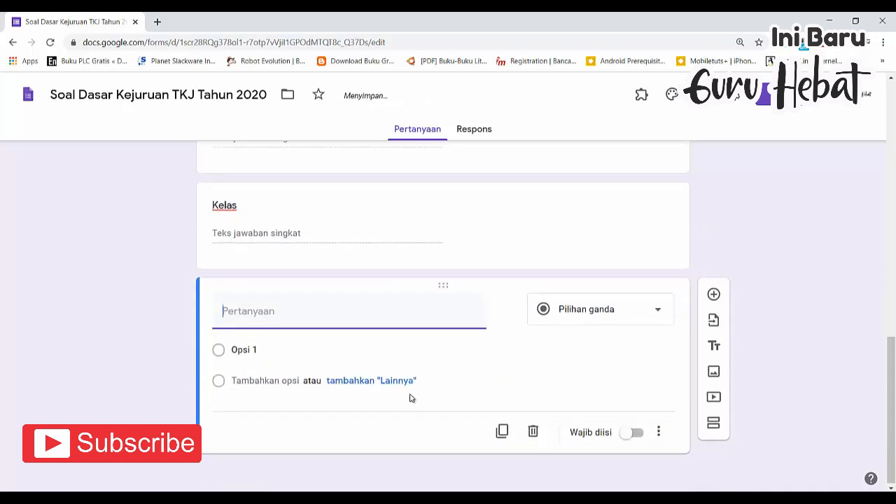
pyautogui.write('Kode Soal')
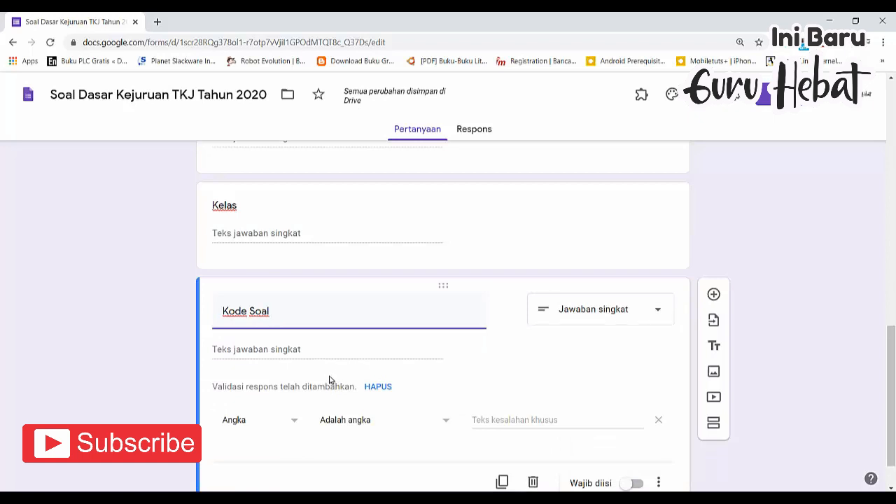
# Set the Kode Soal response validation to Teks, Berisi, with the required text "DA43"
pyautogui.scroll(-2, 325, 382)
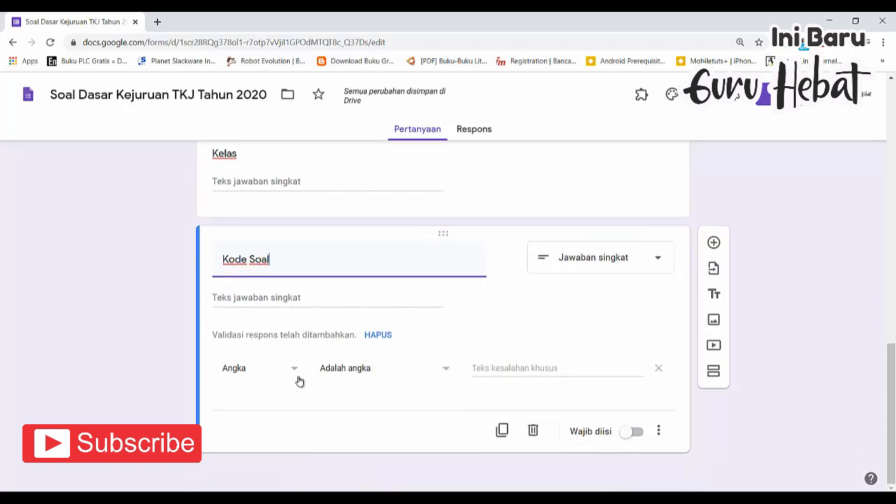
pyautogui.click(295, 371)
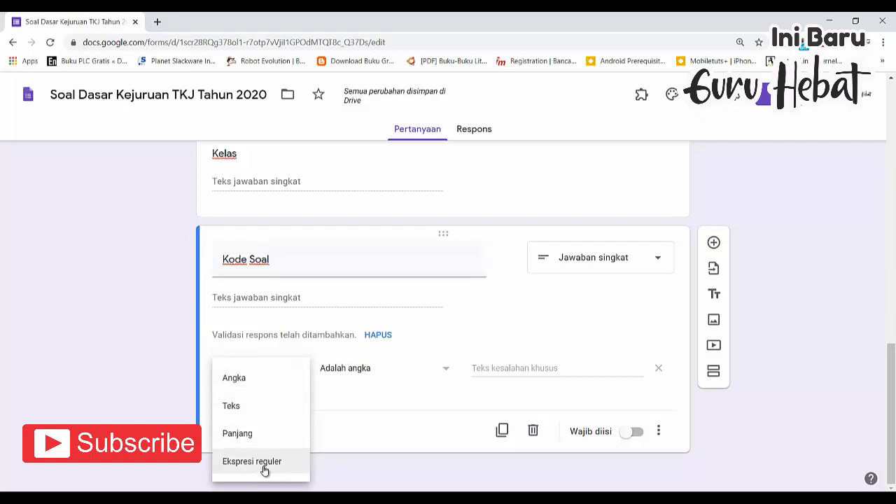
pyautogui.click(269, 410)
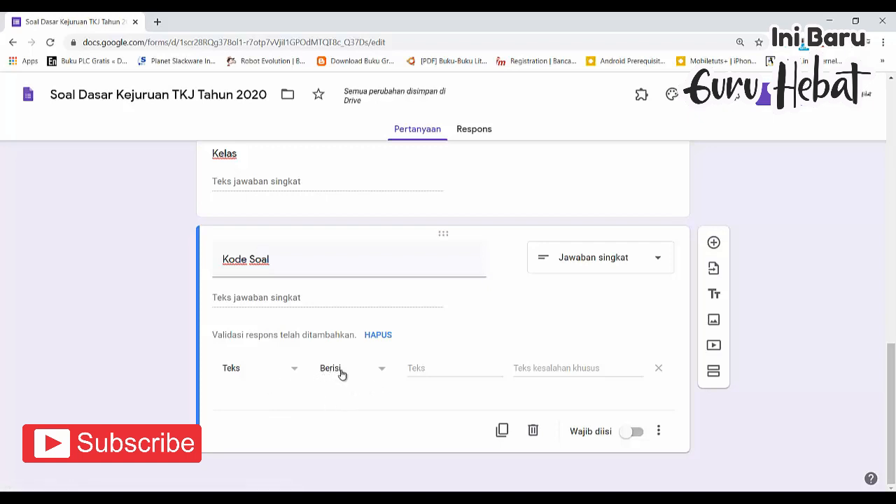
pyautogui.click(384, 371)
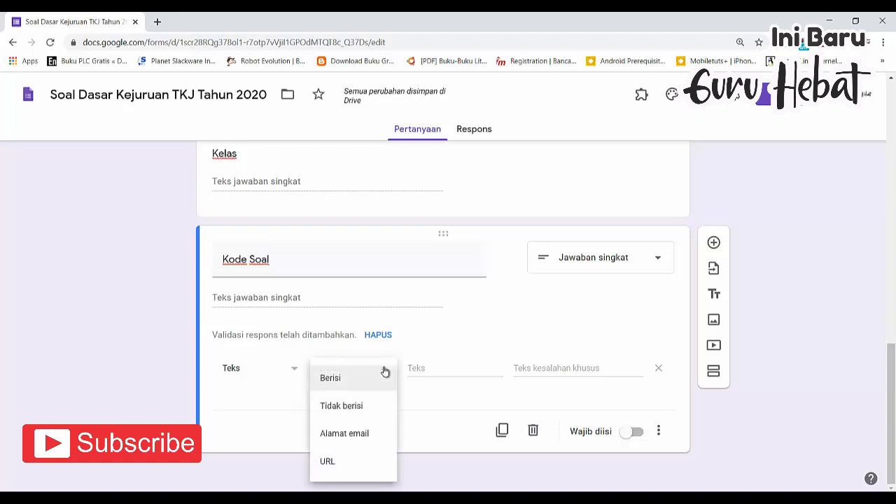
pyautogui.click(373, 378)
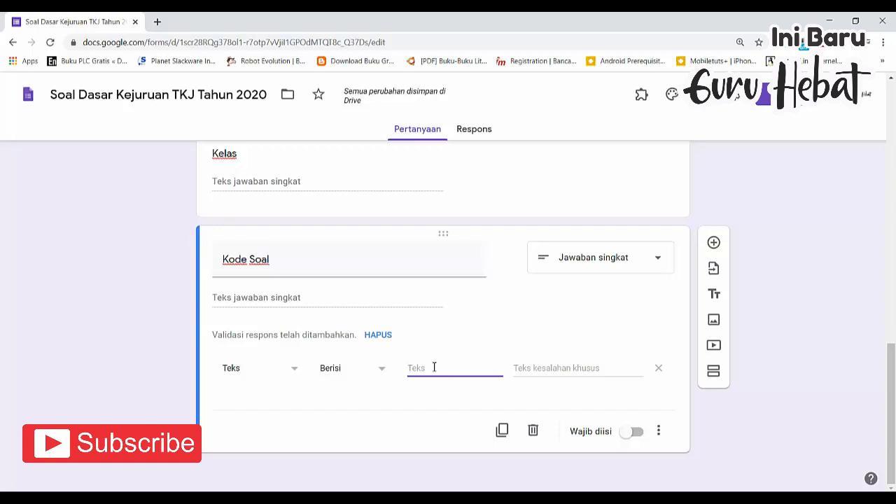
pyautogui.write('DA')
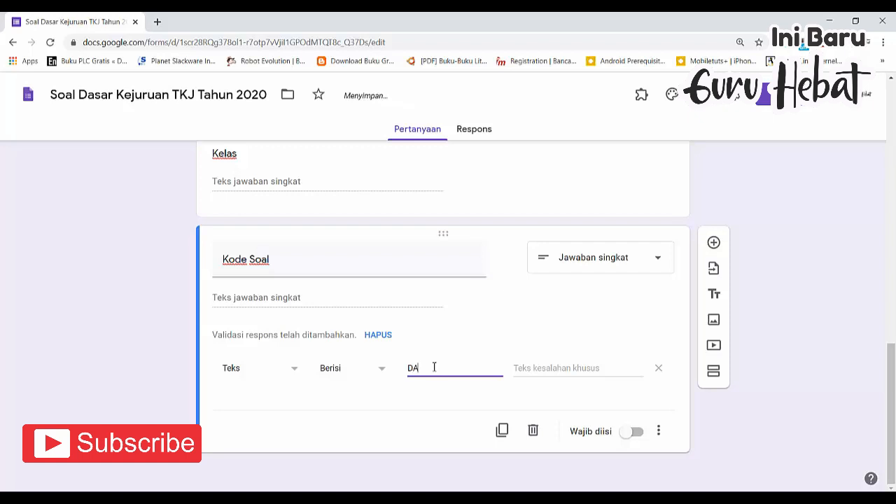
pyautogui.write('43')
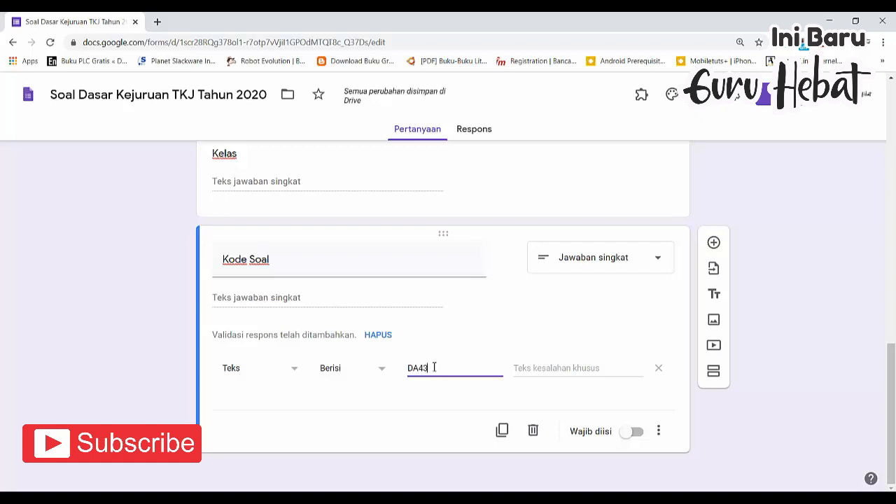
# Complete the Kode Soal required text as "DA43C" and set its custom error text to "Kode Soal Salah, Silahkan Hubungi Pengawas Ujian!"
pyautogui.write('C')
pyautogui.click(563, 369)
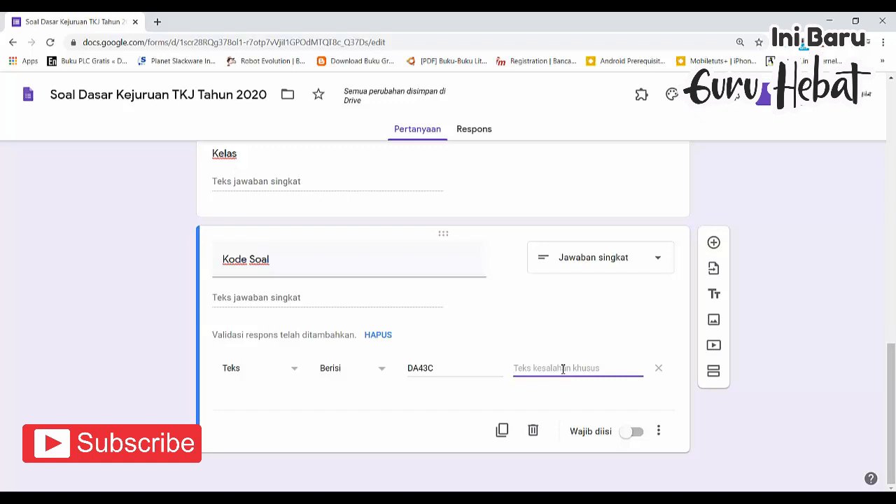
pyautogui.write('Kdde Soal Sa')
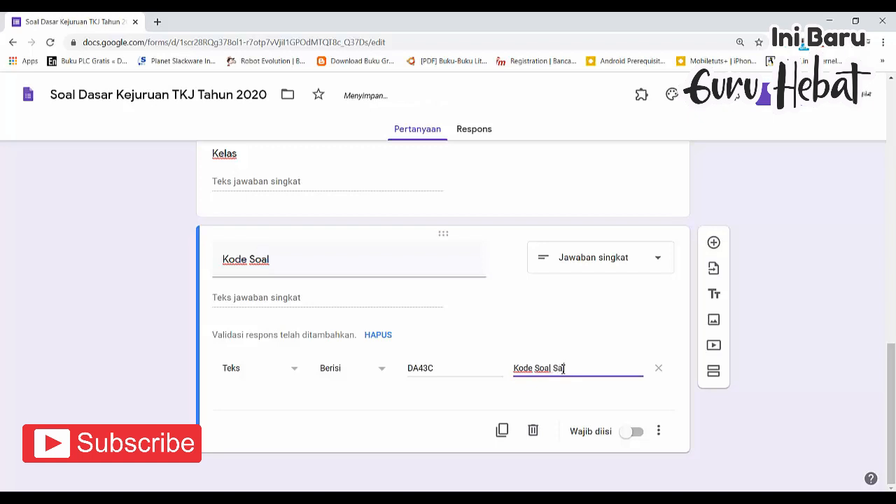
pyautogui.write('lah, Silahkan Hubungi Pengawas')
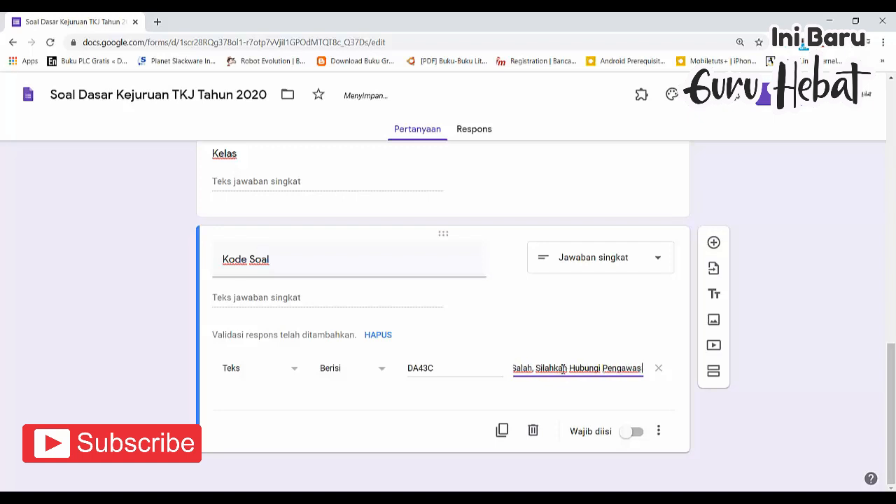
pyautogui.write(' UJian')
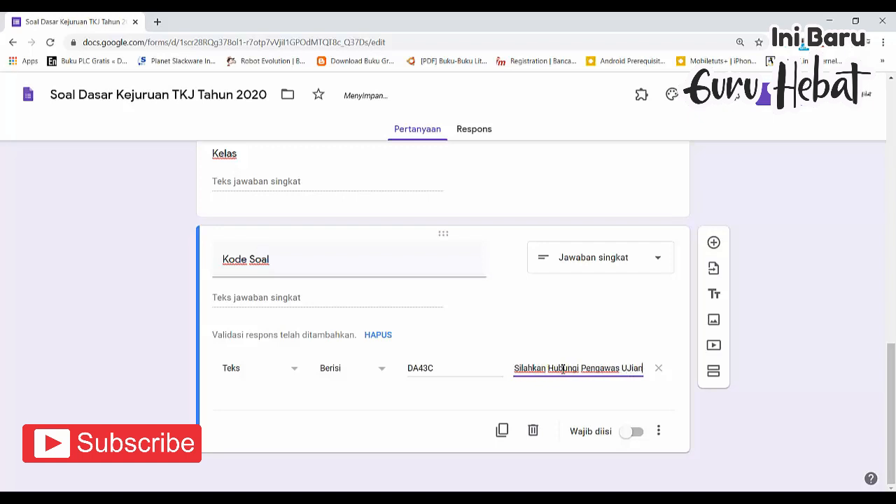
pyautogui.write('!')
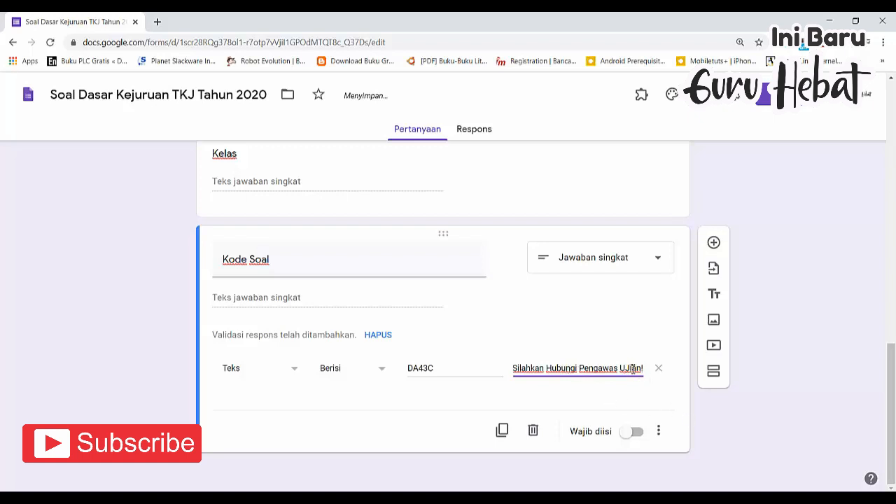
pyautogui.click(632, 369)
pyautogui.press('BackSpace')
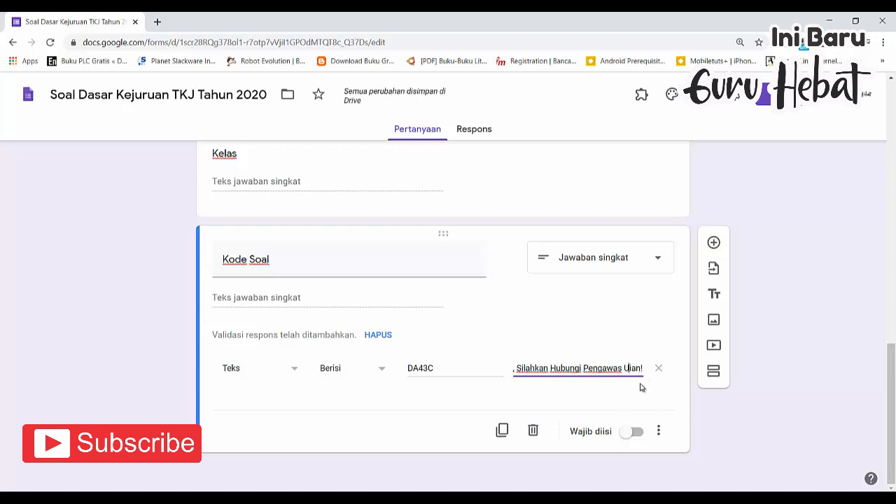
pyautogui.write('j')
# Mark the Nama Lengkap and NIS questions as required (Wajib diisi)
pyautogui.scroll(4, 506, 329)
pyautogui.scroll(2, 505, 330)
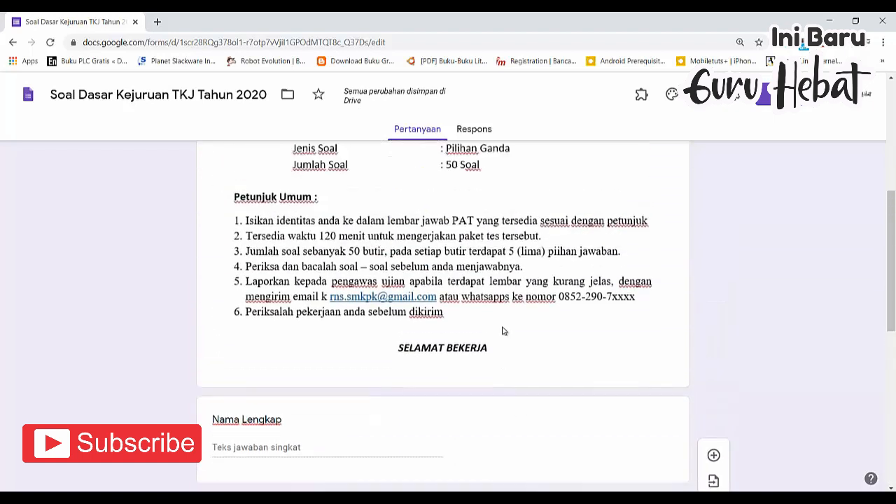
pyautogui.scroll(-2, 504, 329)
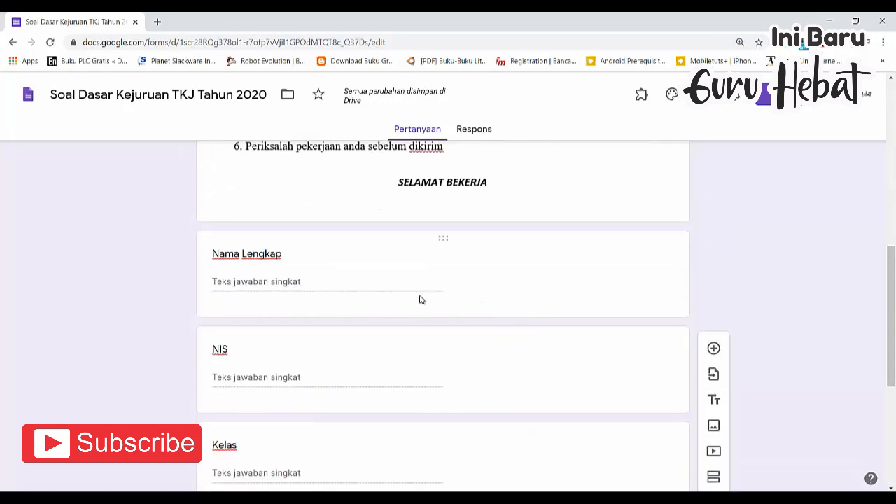
pyautogui.click(403, 271)
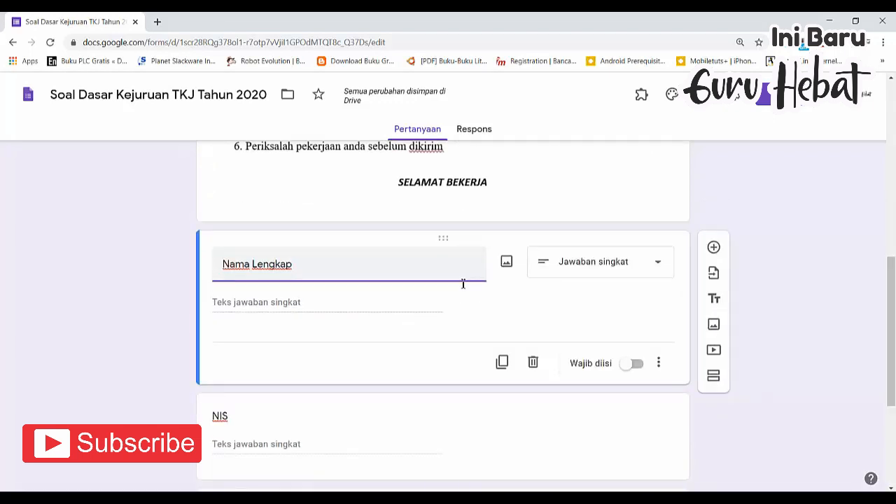
pyautogui.click(639, 364)
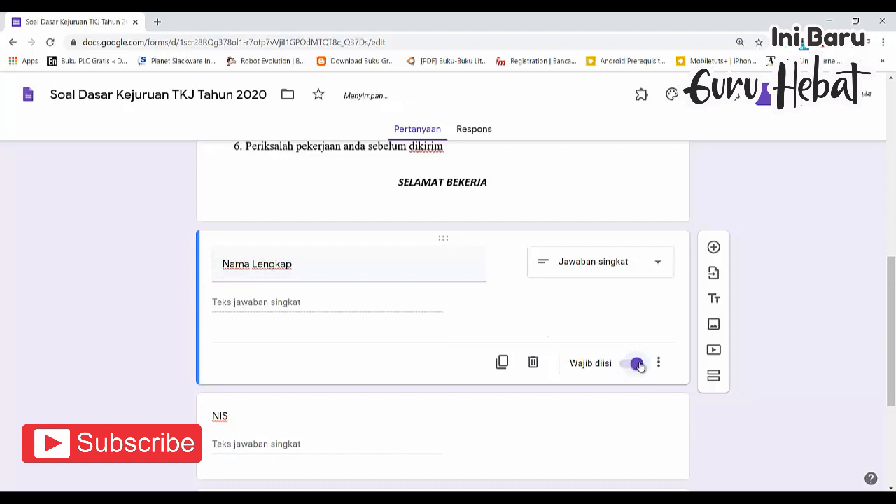
pyautogui.scroll(-3, 637, 365)
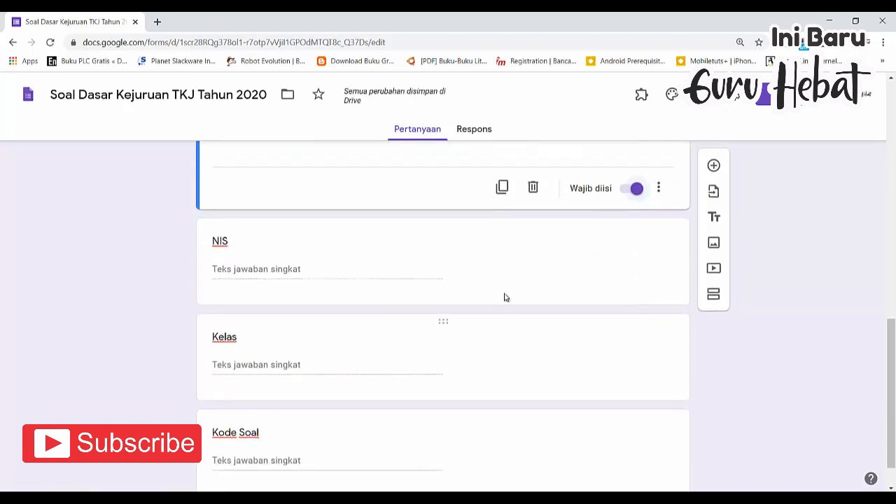
pyautogui.click(508, 275)
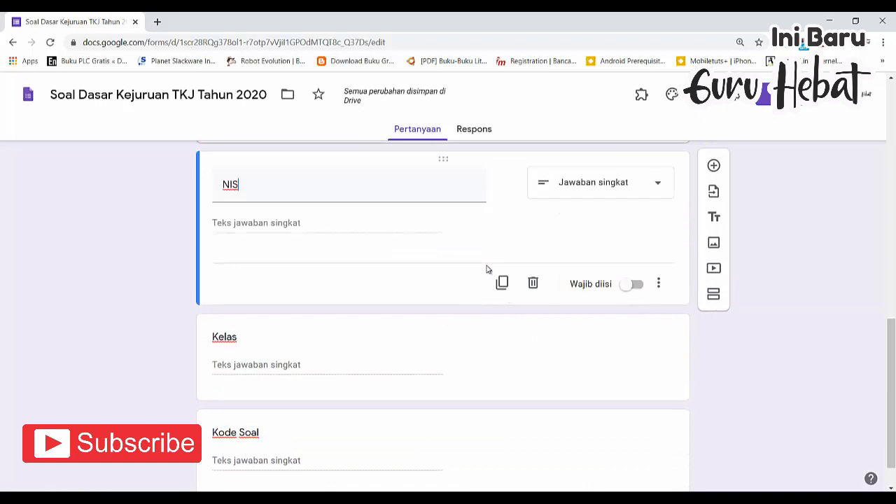
pyautogui.click(634, 287)
# Mark the Kelas and Kode Soal questions as required (Wajib diisi)
pyautogui.scroll(-1, 404, 326)
pyautogui.click(399, 321)
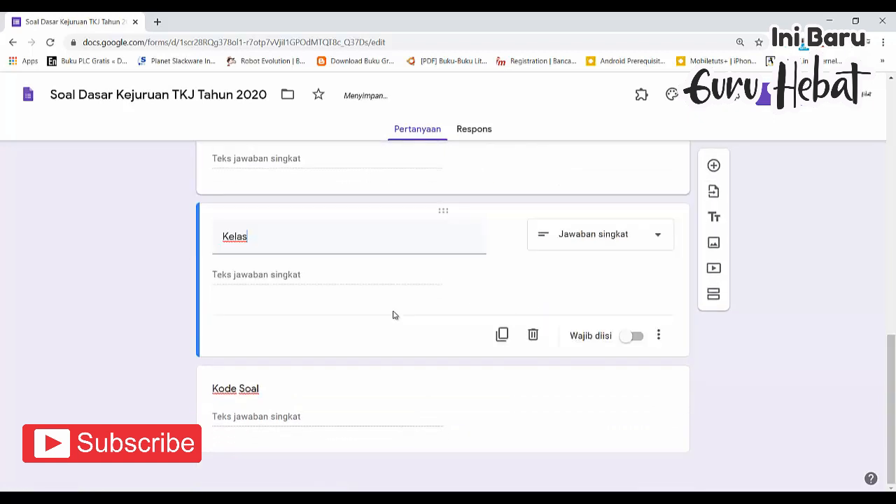
pyautogui.click(634, 338)
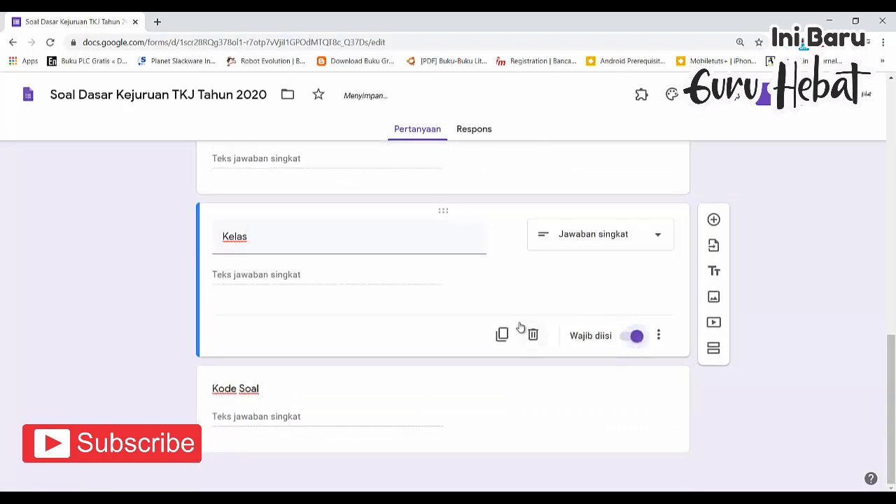
pyautogui.click(536, 414)
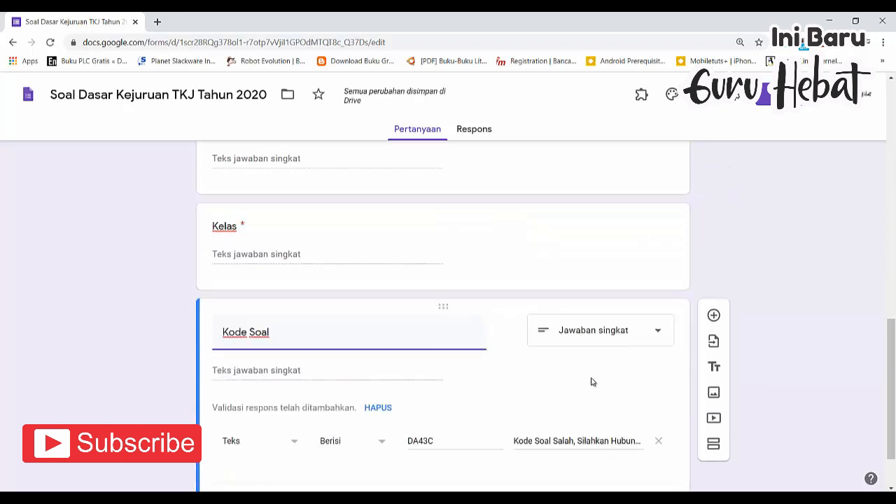
pyautogui.scroll(-1, 592, 381)
pyautogui.click(633, 433)
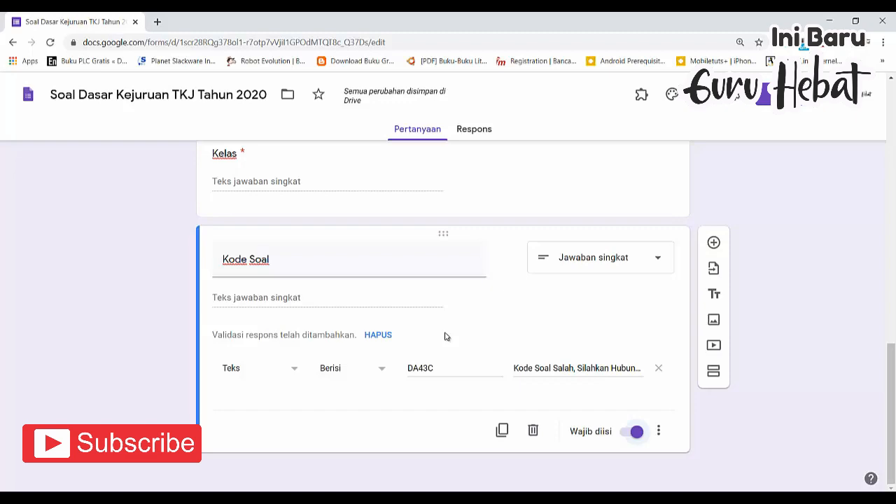
# Add a new section to the form after the Kode Soal question
pyautogui.scroll(10, 482, 315)
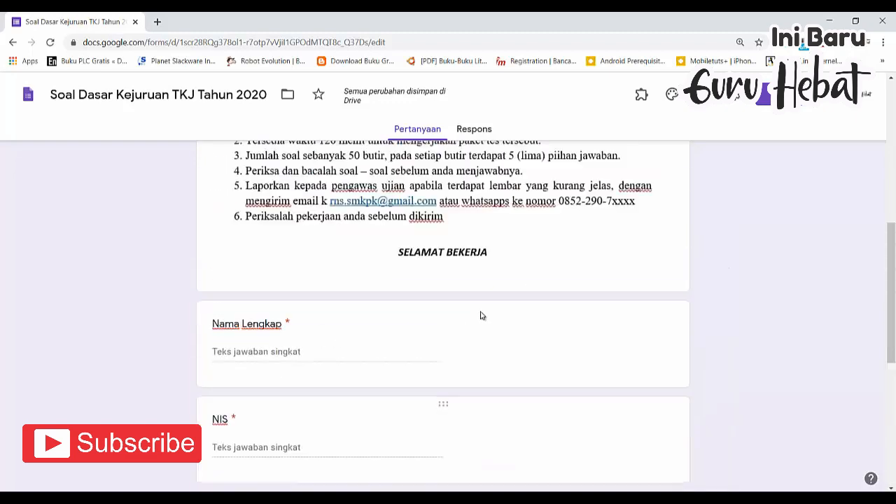
pyautogui.scroll(3, 481, 316)
pyautogui.scroll(-13, 482, 315)
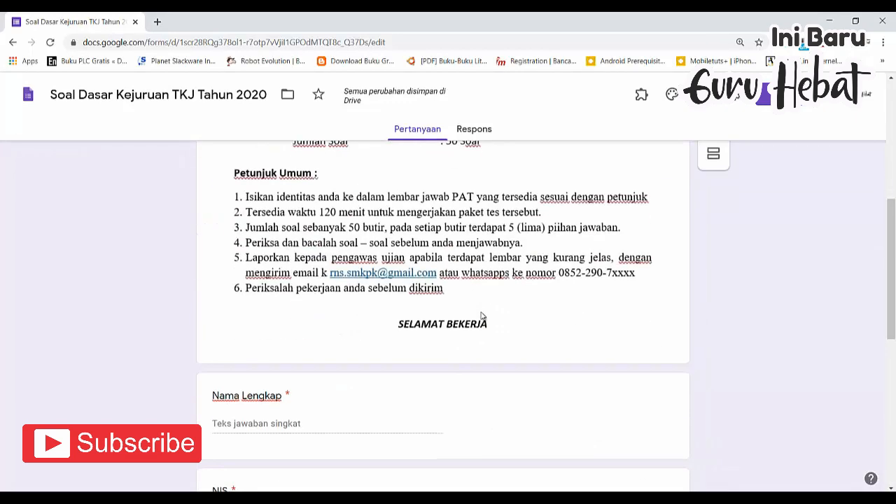
pyautogui.scroll(-1, 482, 313)
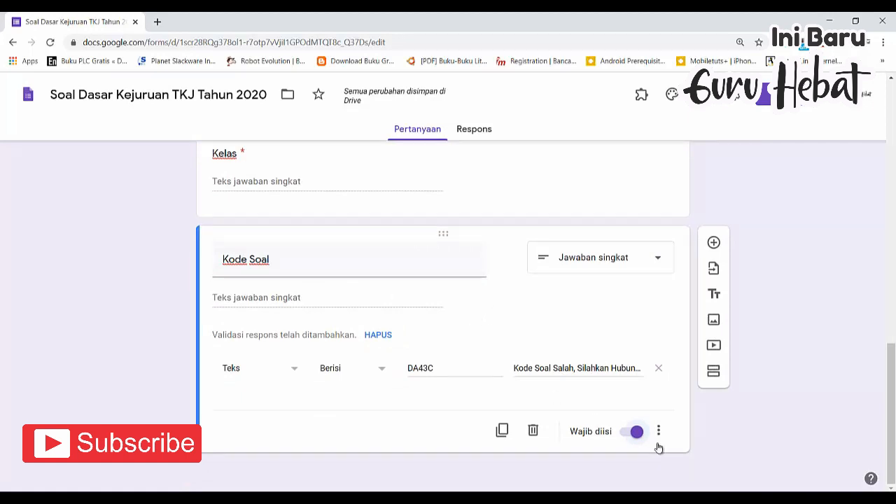
pyautogui.click(713, 372)
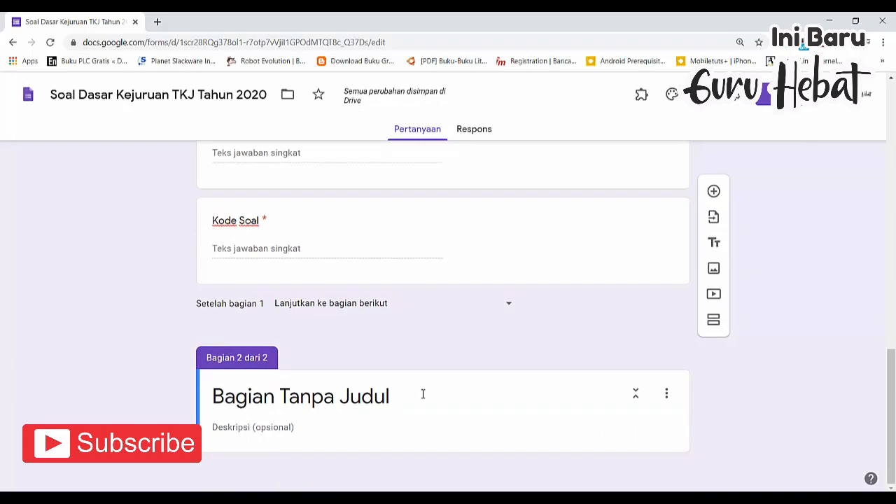
# Replace the default title of section 2 with "Soal Pilihan Ganda"
pyautogui.scroll(10, 425, 385)
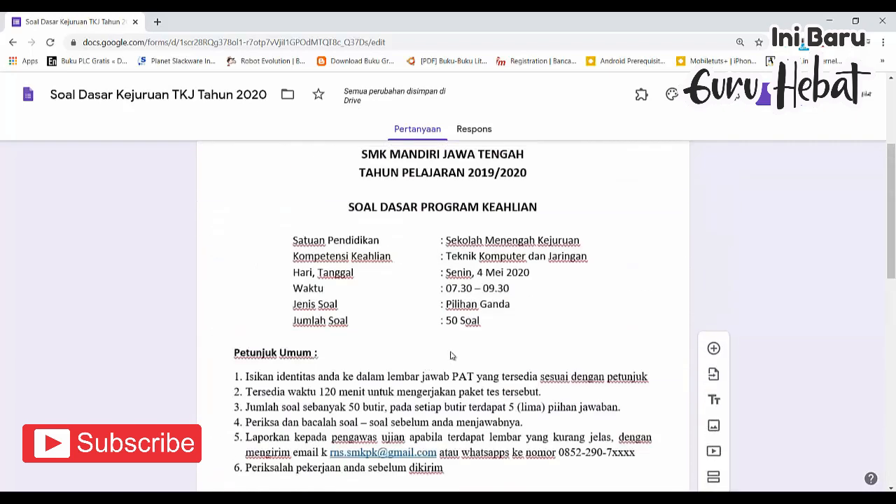
pyautogui.scroll(3, 458, 343)
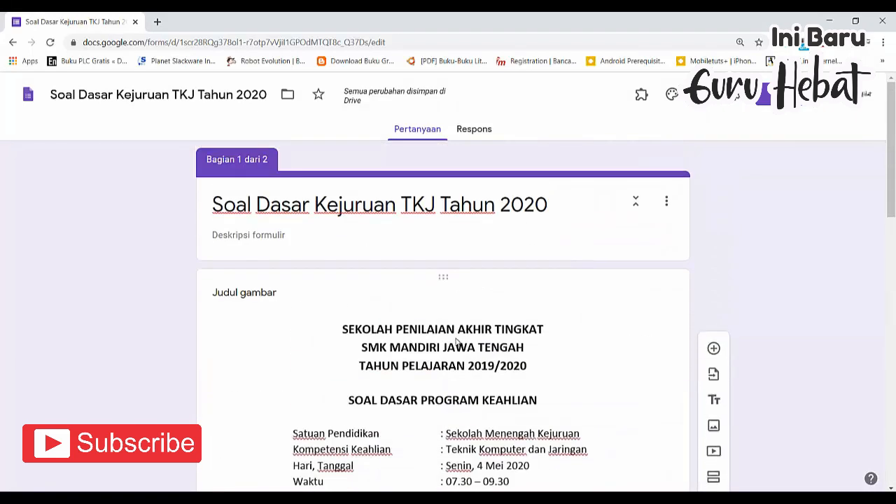
pyautogui.scroll(-12, 455, 342)
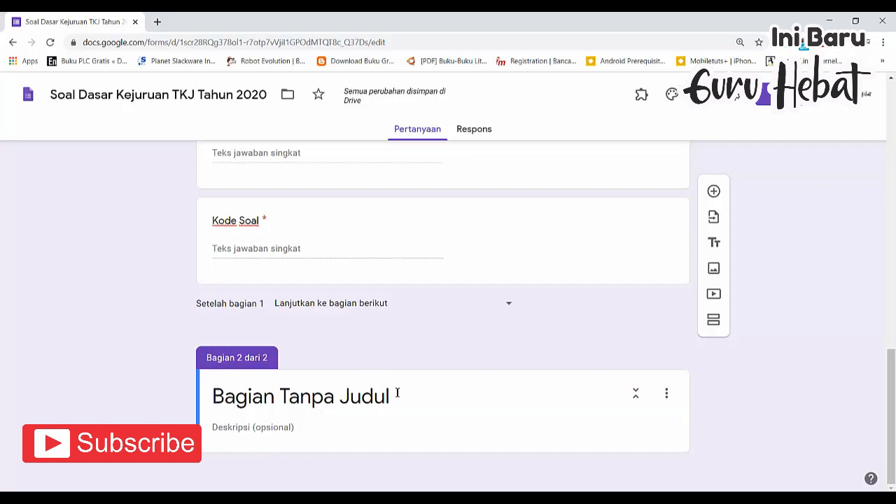
pyautogui.click(397, 394)
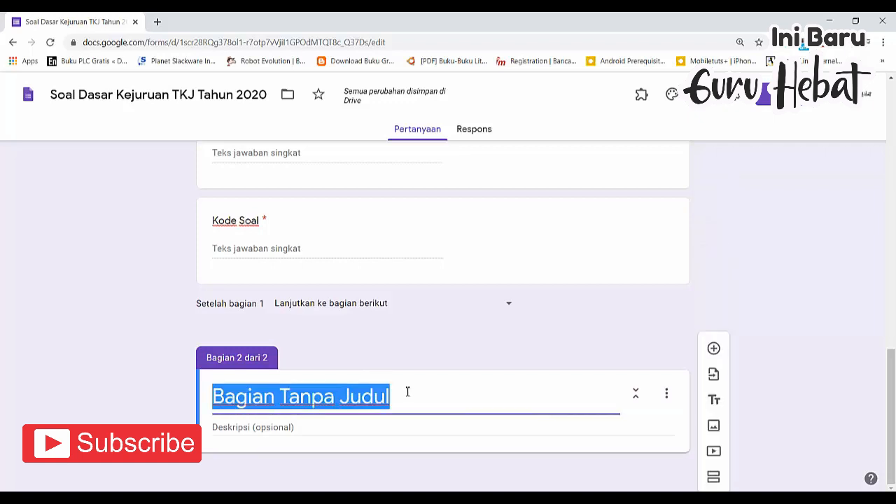
pyautogui.press('BackSpace')
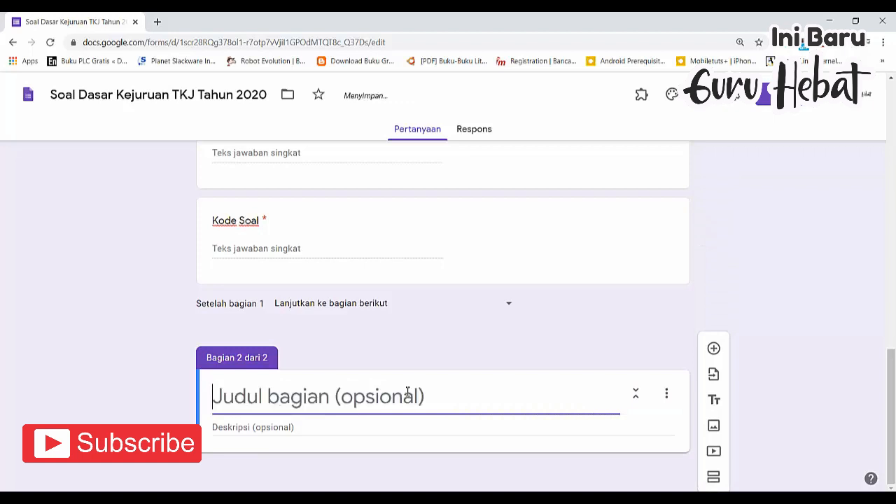
pyautogui.write('Soal ')
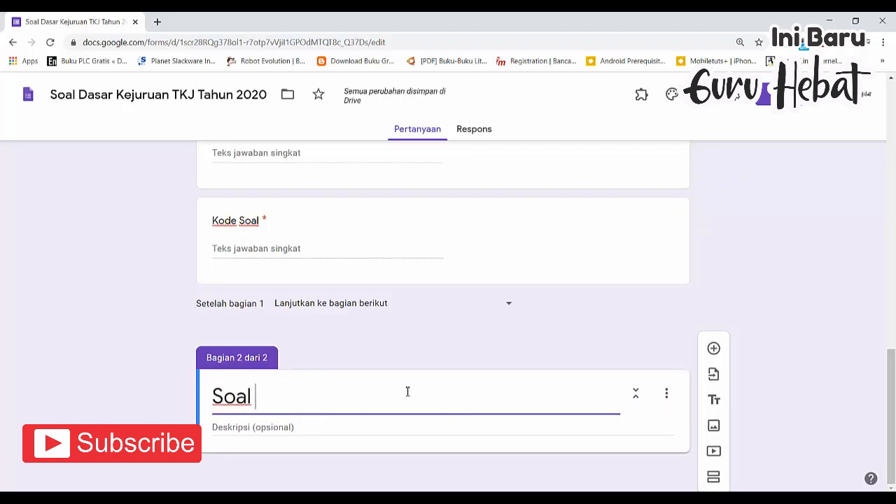
pyautogui.write('Pilihan G')
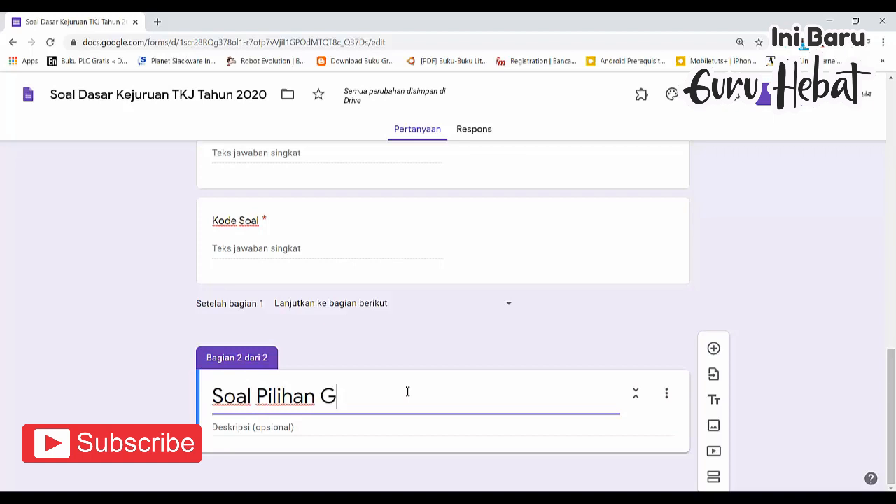
pyautogui.write('anda')
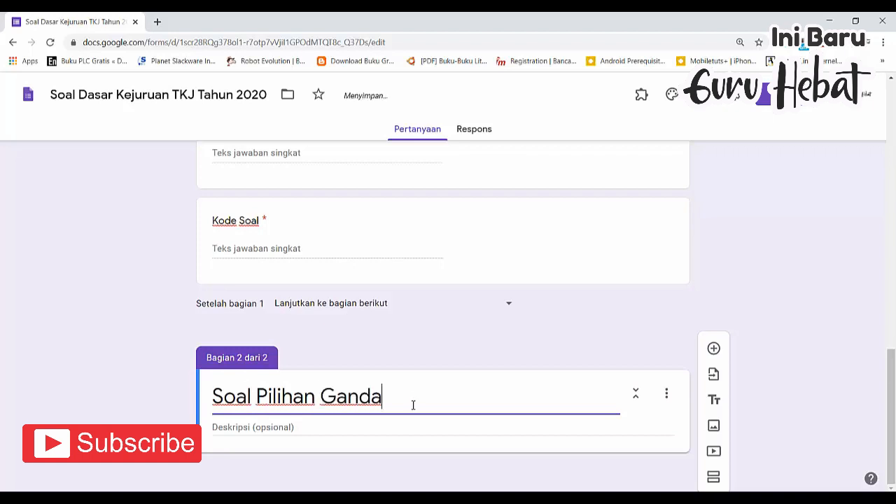
# Give section 2 the description "Pilihlah Jawaban yang benar!" and add a blank Pilihan ganda question below it
pyautogui.click(380, 432)
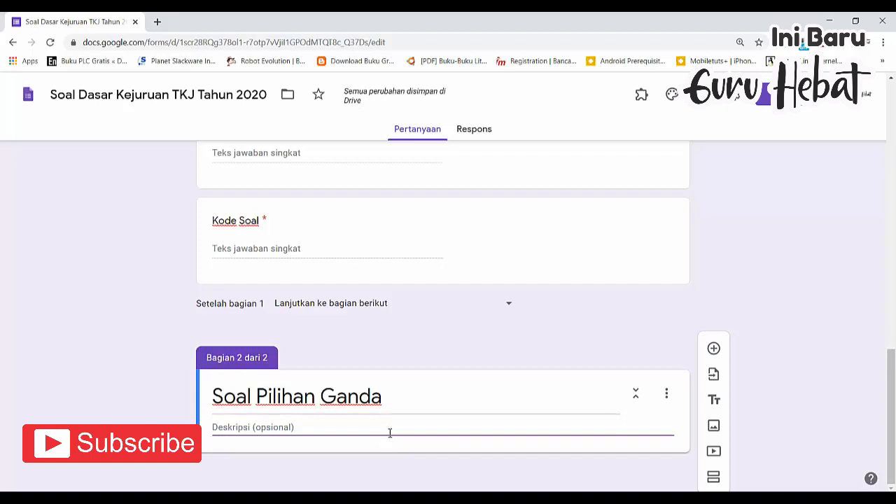
pyautogui.write('Pilih')
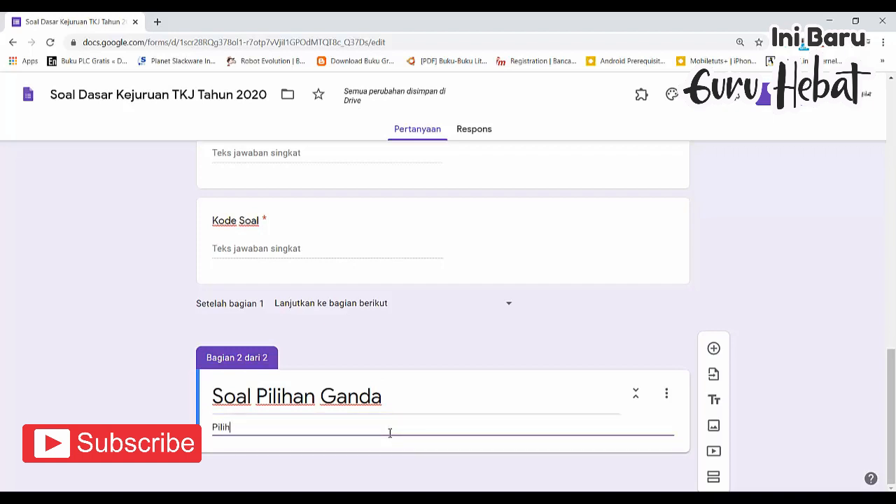
pyautogui.write('lah ')
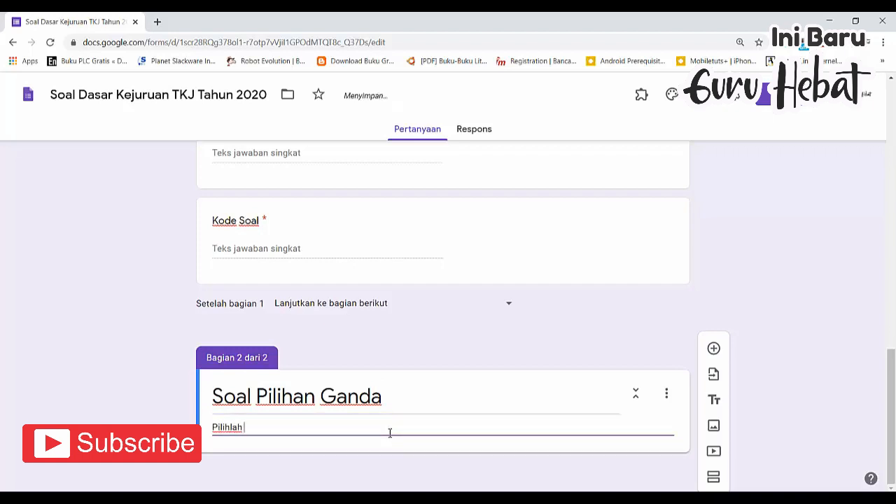
pyautogui.write('Jawaban yang benar')
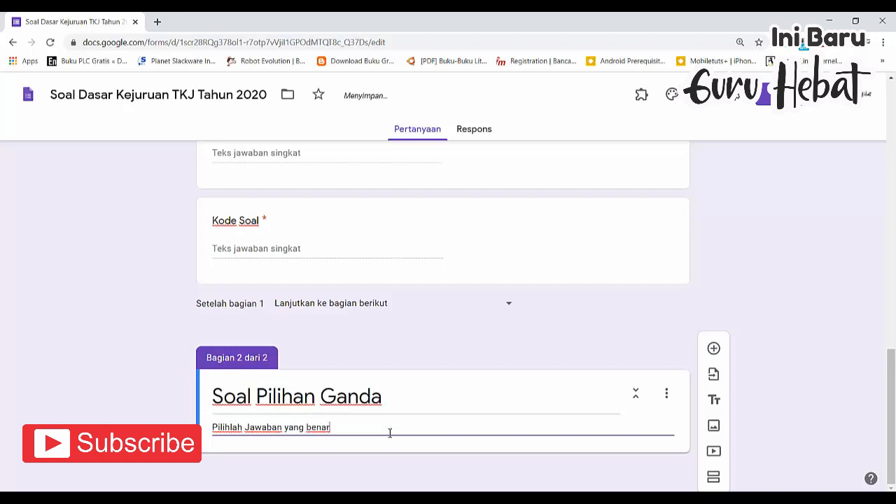
pyautogui.write('!')
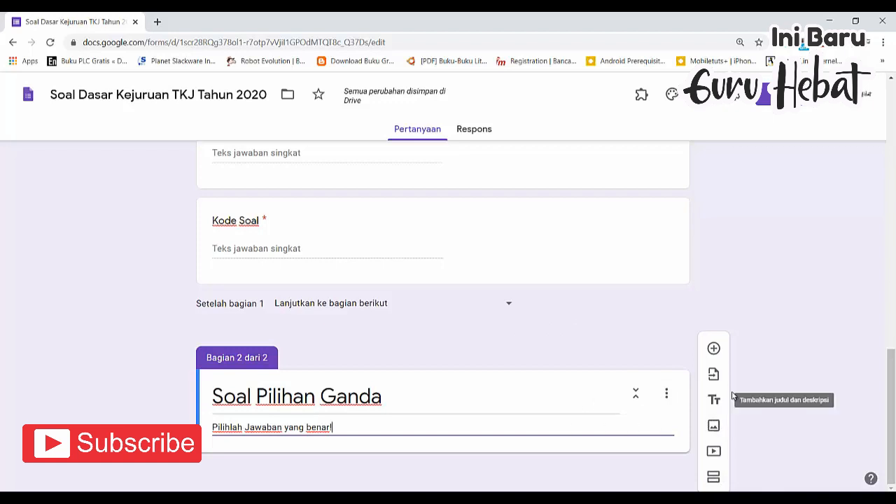
pyautogui.click(713, 348)
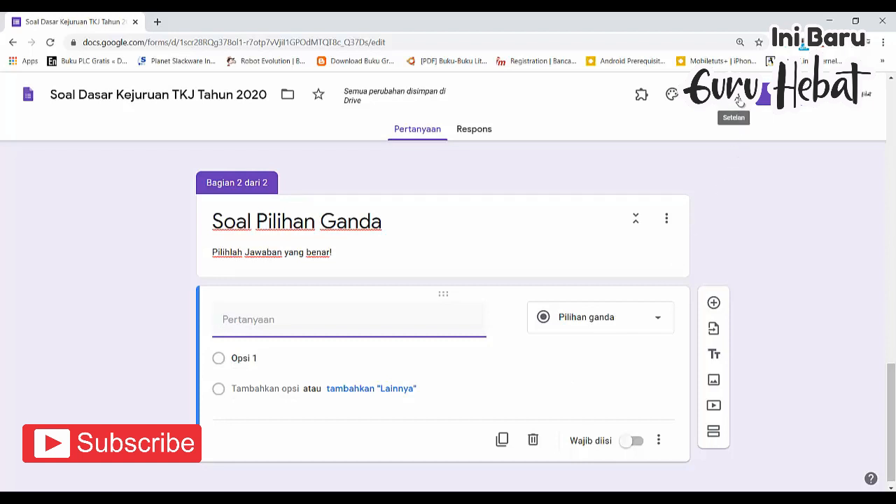
# In the form's settings, enable the presentation option "Tampilkan status progres"
pyautogui.click(740, 101)
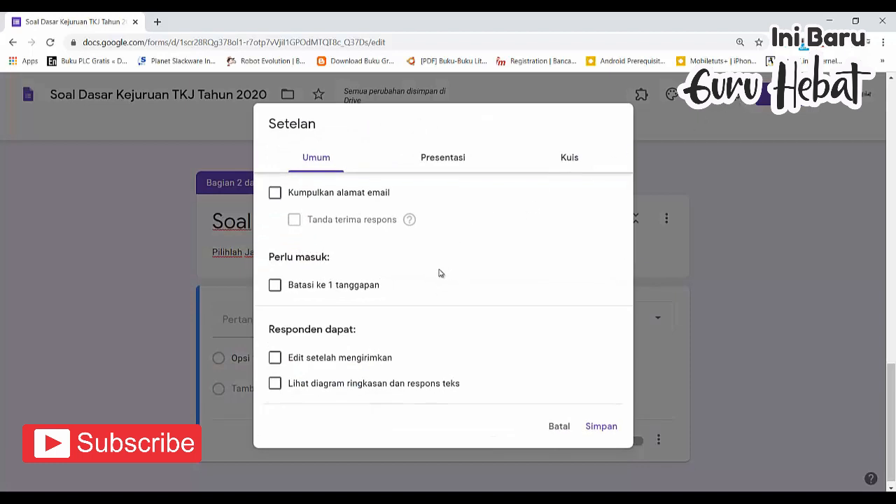
pyautogui.click(317, 161)
pyautogui.click(444, 157)
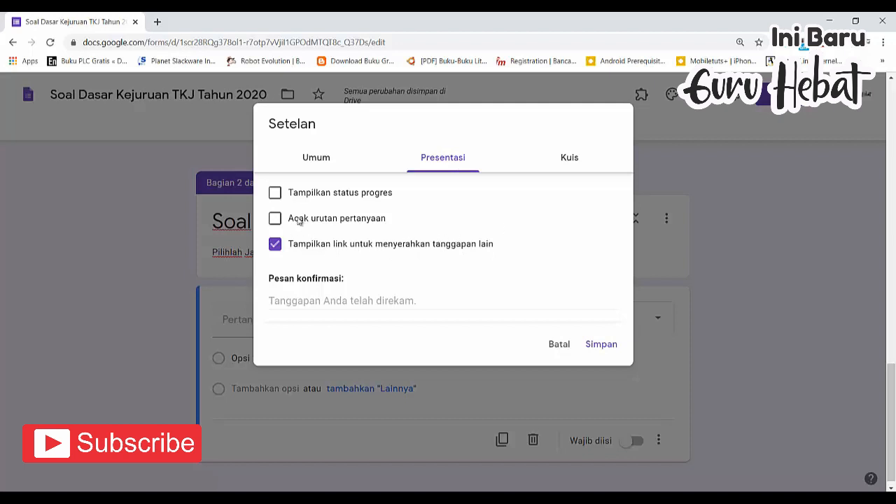
pyautogui.click(277, 195)
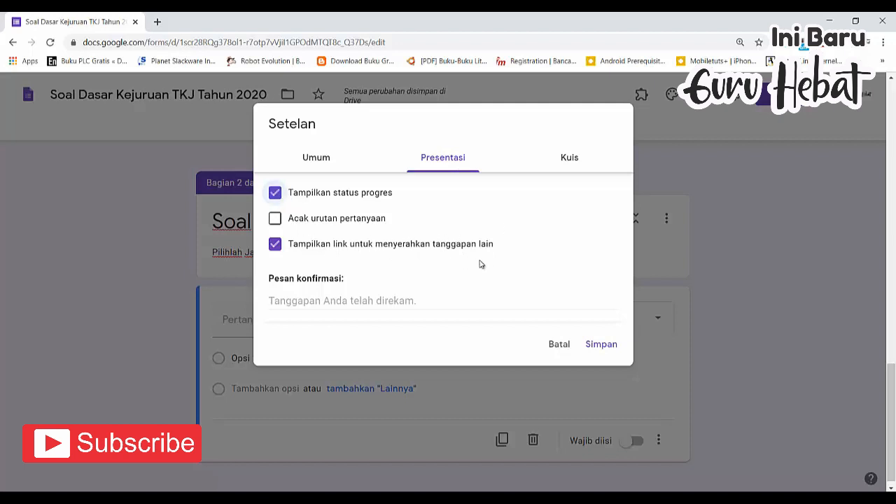
# Make the form a quiz, stop respondents from seeing "Jawaban yang benar", and save the settings
pyautogui.click(571, 159)
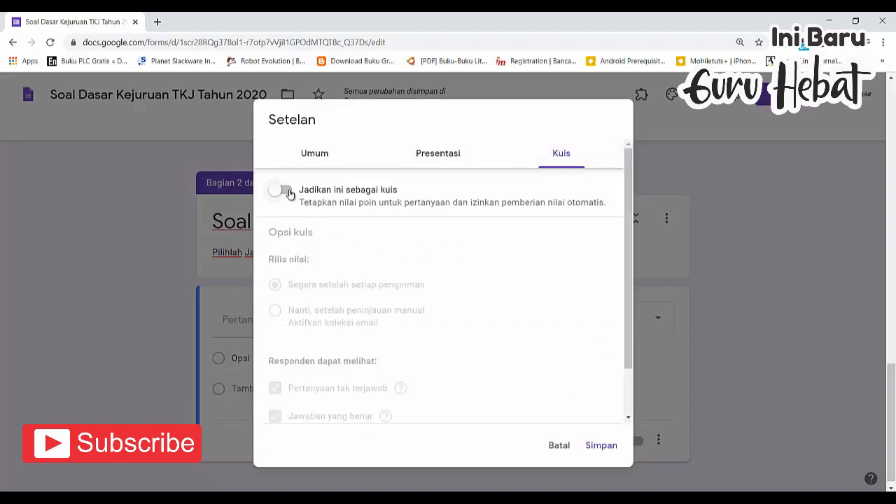
pyautogui.click(286, 191)
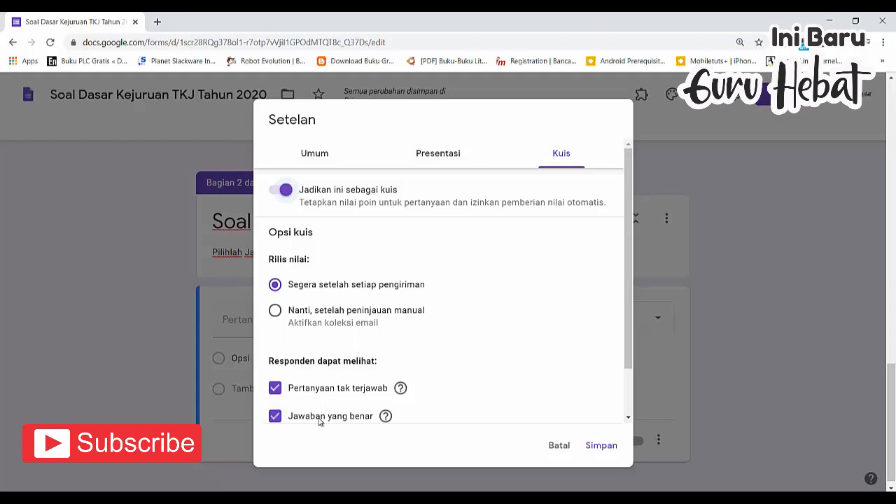
pyautogui.click(278, 417)
pyautogui.click(598, 446)
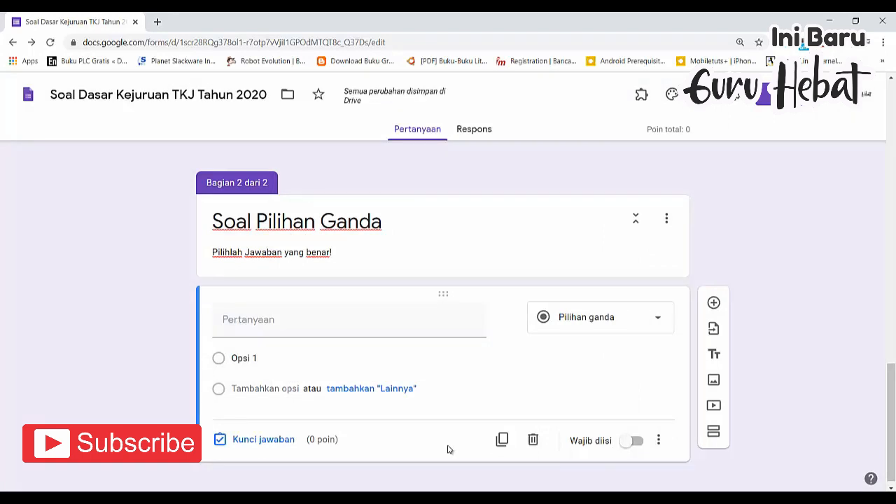
# Switch to the Word document SOAL USBN DASAR TEKNIK KOMPUTER DAN INFORMATIKA and go to question 1 under SOAL PILIHAN GANDA
pyautogui.scroll(-1, 542, 399)
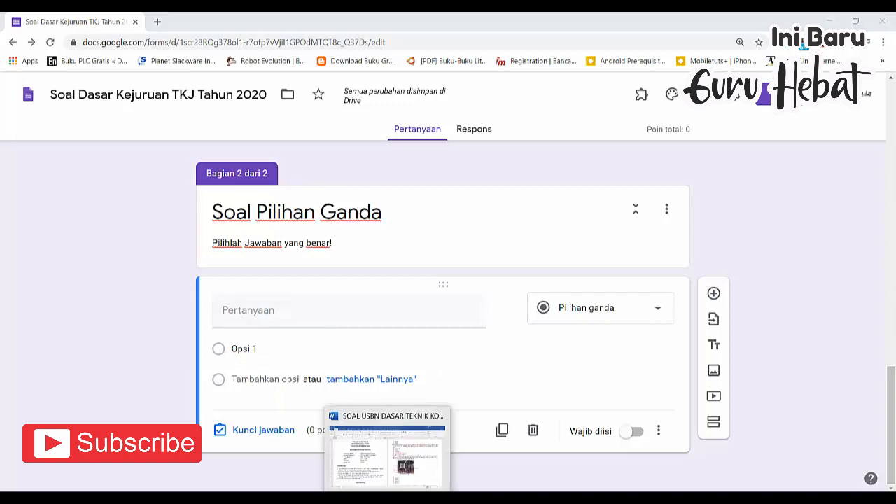
pyautogui.click(389, 443)
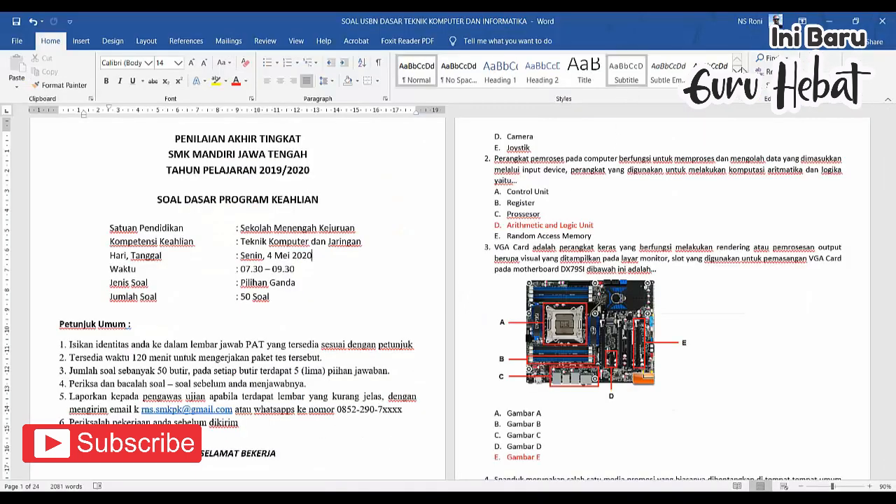
pyautogui.click(836, 487)
pyautogui.scroll(-4, 544, 201)
pyautogui.scroll(-7, 541, 200)
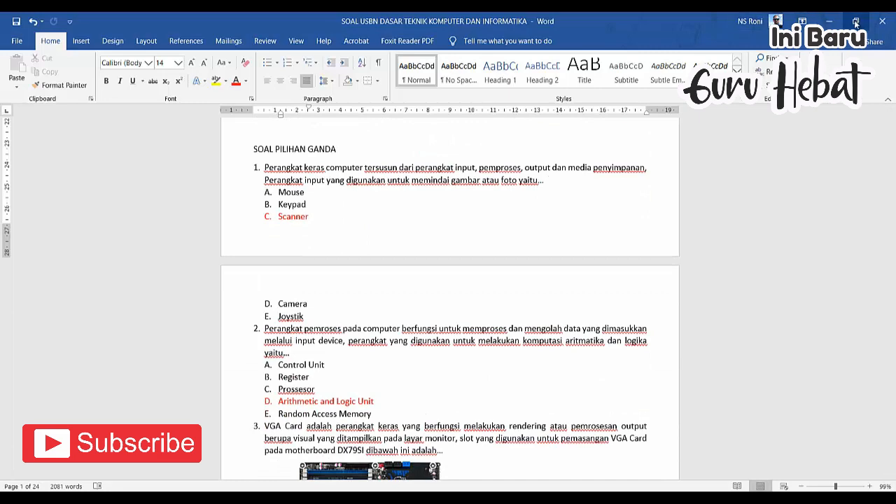
# Restore the Word and Chrome windows from full screen to smaller windows so both fit on the desktop
pyautogui.click(855, 22)
pyautogui.moveTo(505, 70); pyautogui.dragTo(540, 105)
pyautogui.click(855, 21)
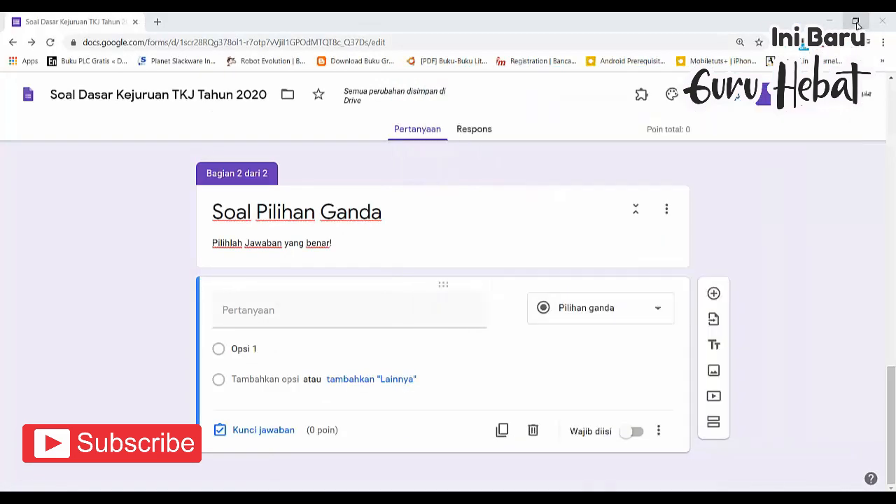
pyautogui.moveTo(490, 35); pyautogui.dragTo(417, 40)
pyautogui.moveTo(579, 93); pyautogui.dragTo(555, 110)
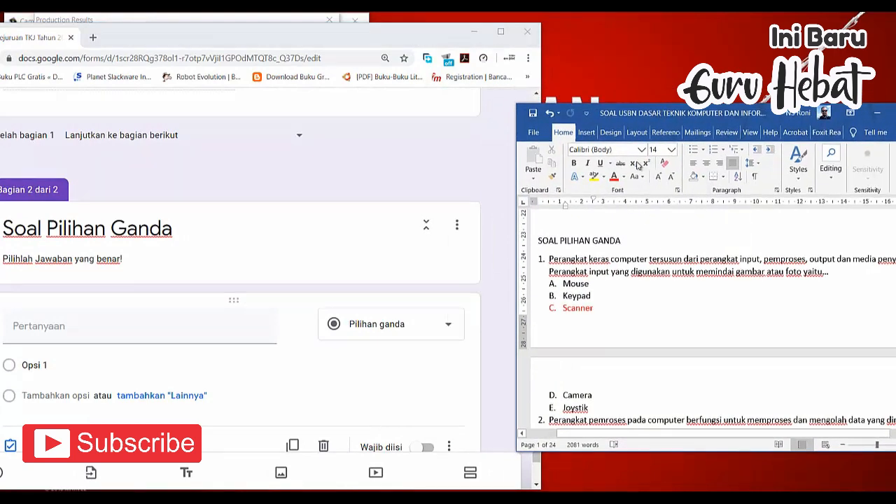
# Narrow the Chrome window and place it side by side with the Word window, keeping the form and question 1 visible
pyautogui.moveTo(685, 116); pyautogui.dragTo(620, 84)
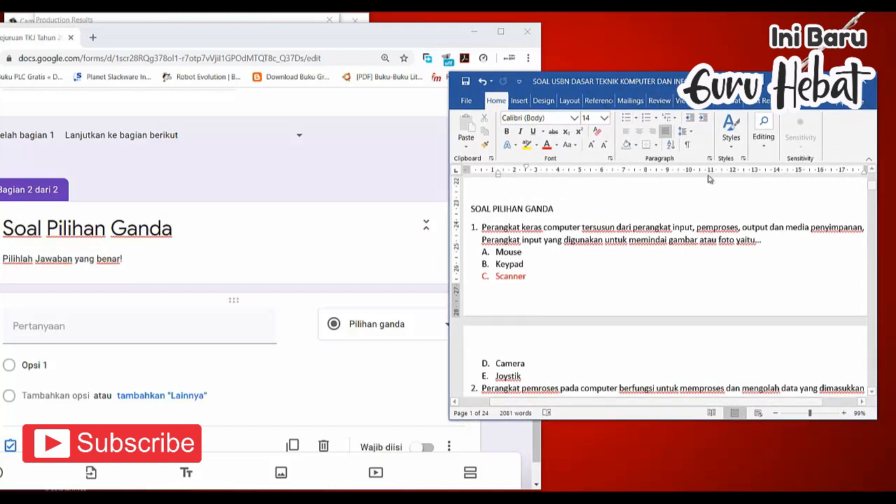
pyautogui.click(541, 24)
pyautogui.moveTo(541, 24); pyautogui.dragTo(442, 118)
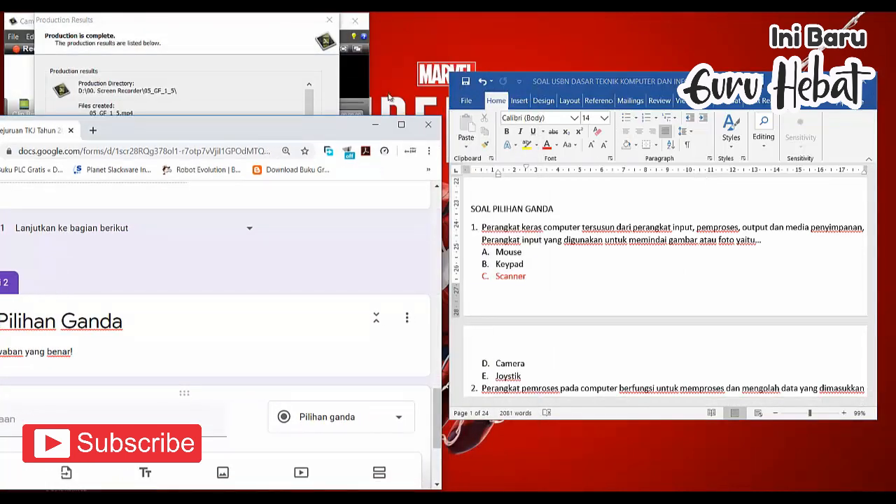
pyautogui.moveTo(317, 128); pyautogui.dragTo(362, 29)
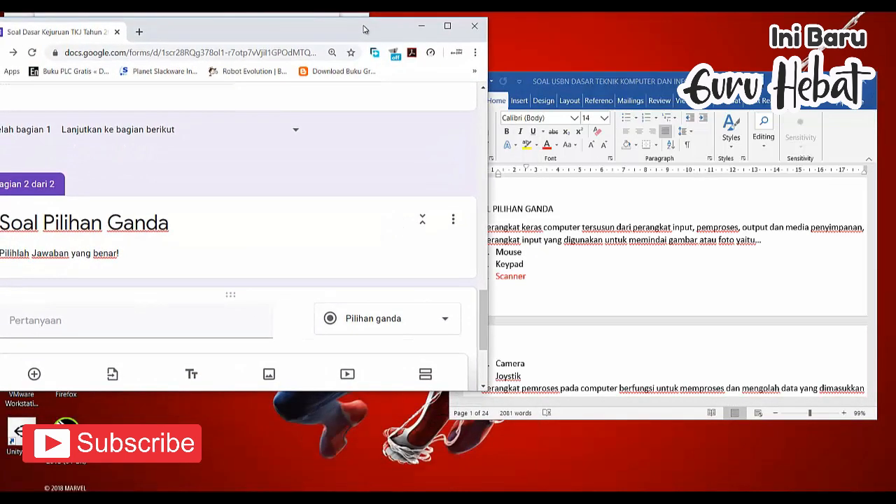
pyautogui.moveTo(580, 87); pyautogui.dragTo(600, 55)
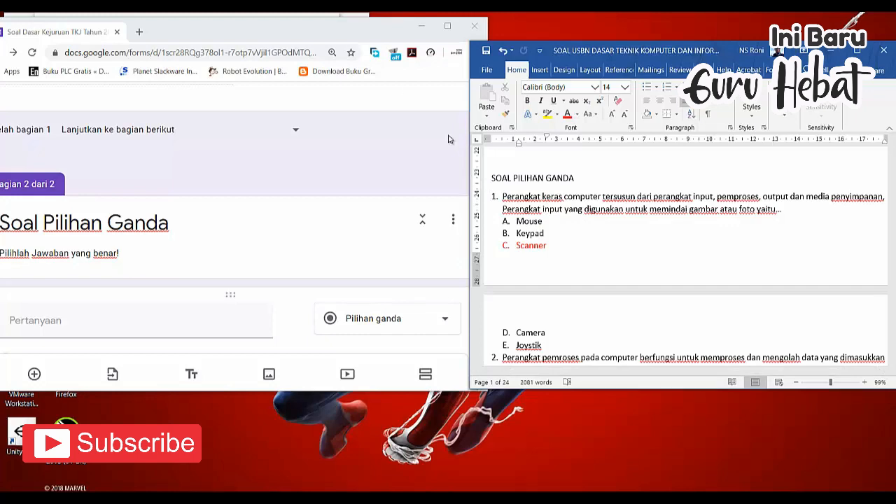
pyautogui.moveTo(259, 27); pyautogui.dragTo(284, 29)
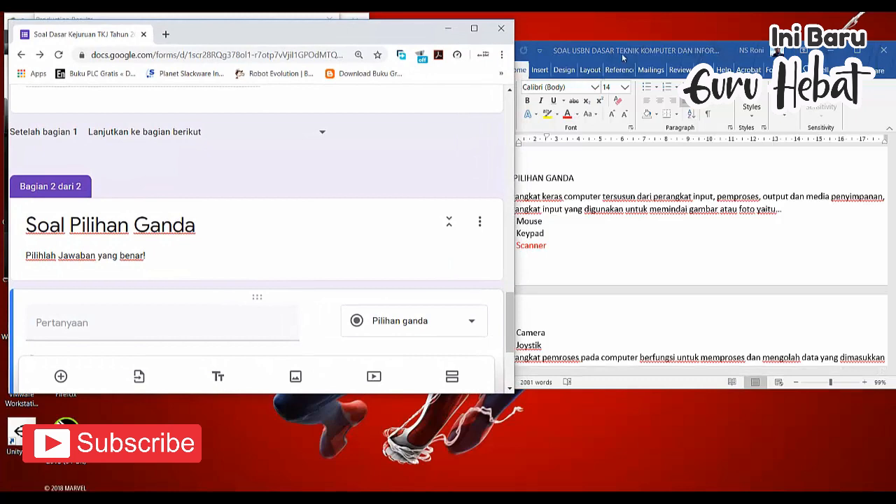
pyautogui.moveTo(610, 50); pyautogui.dragTo(644, 52)
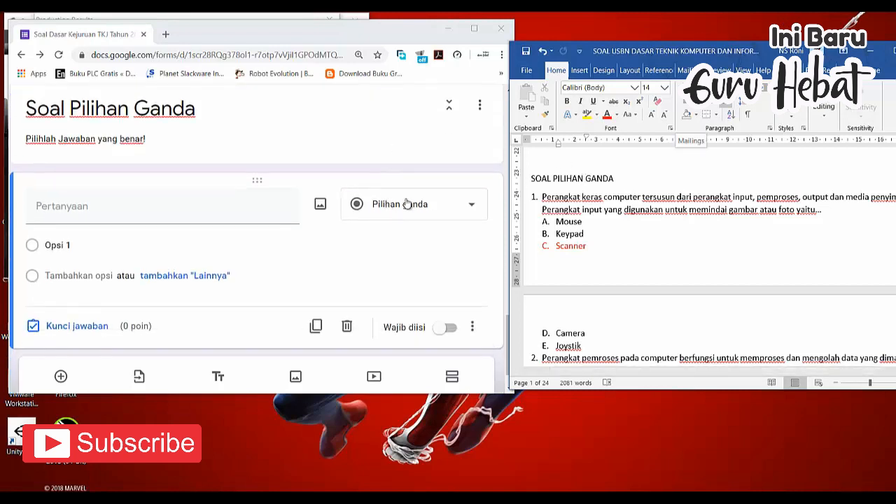
# Copy the text of question 1 from Word into the blank Pertanyaan field and remove the extra space after its number
pyautogui.moveTo(542, 197); pyautogui.dragTo(822, 214)
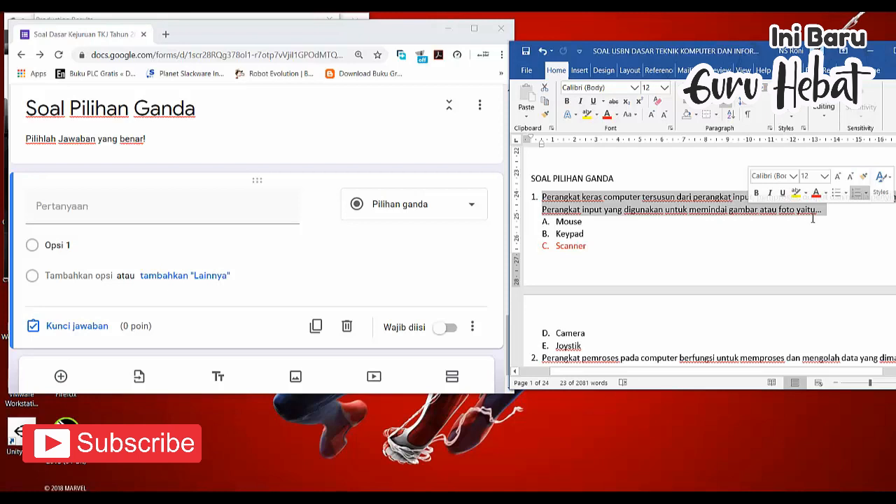
pyautogui.rightClick(714, 201)
pyautogui.click(730, 219)
pyautogui.click(91, 215)
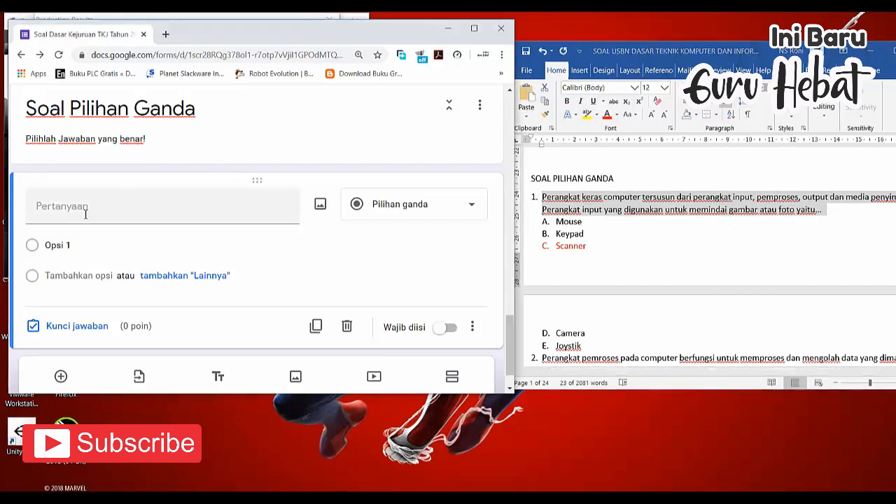
pyautogui.rightClick(87, 211)
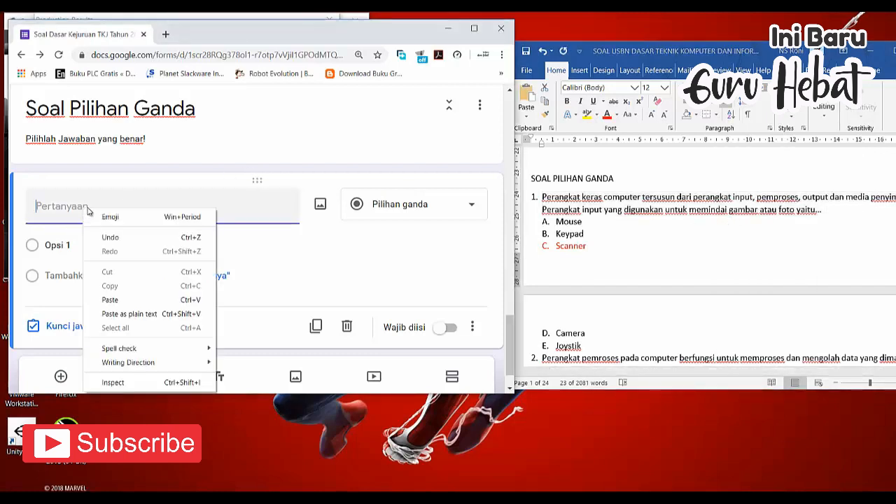
pyautogui.click(120, 300)
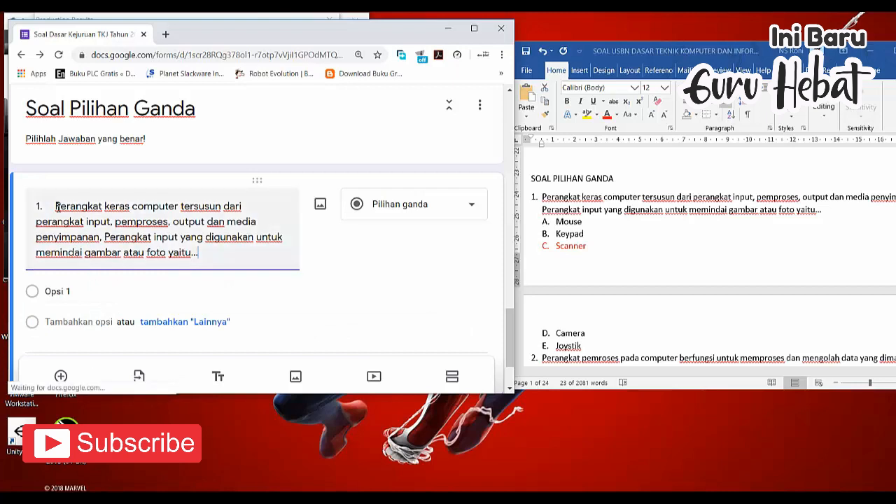
pyautogui.press('BackSpace')
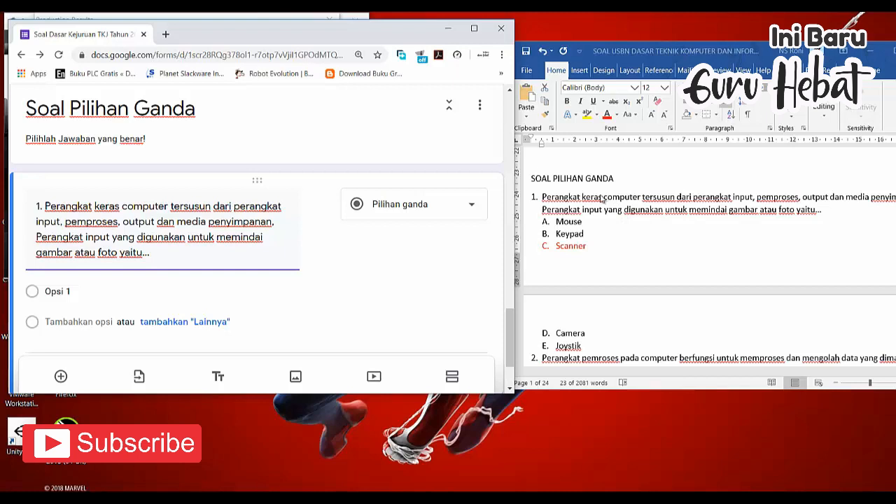
# Copy question 1's answers Mouse, Keypad, Scanner, Camera and Joystik from Word and paste them over "Opsi 1" as the question's options
pyautogui.scroll(-1, 600, 198)
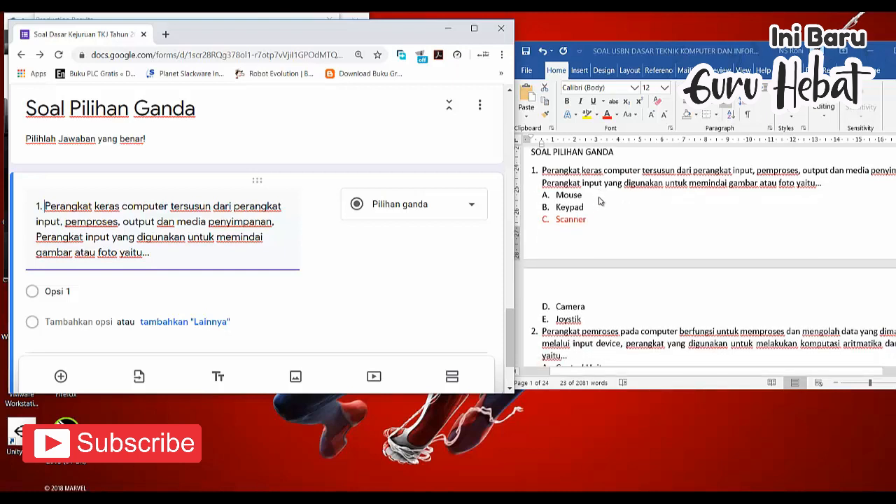
pyautogui.keyDown('shift'); pyautogui.click(557, 197); pyautogui.keyUp('shift')
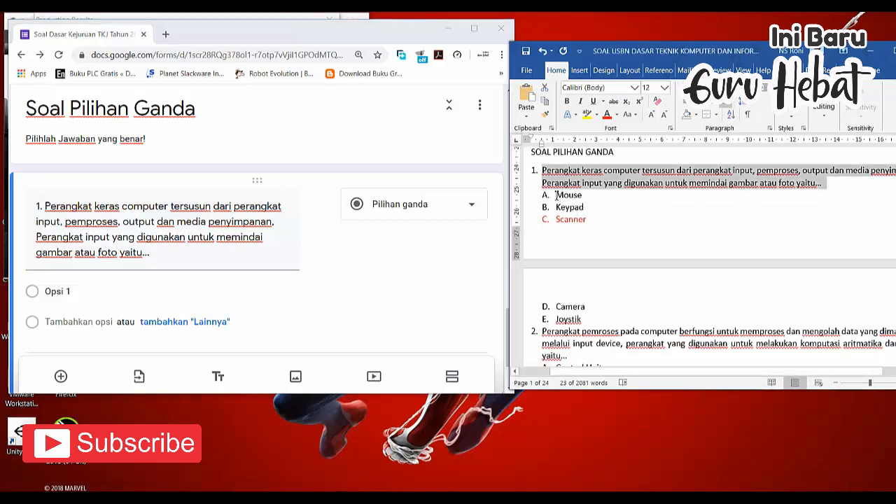
pyautogui.click(556, 196)
pyautogui.moveTo(557, 196); pyautogui.dragTo(586, 320)
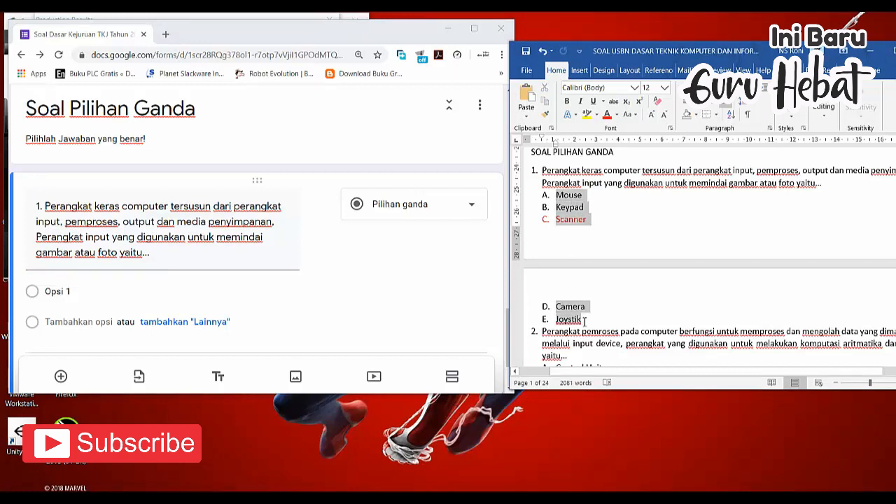
pyautogui.rightClick(574, 206)
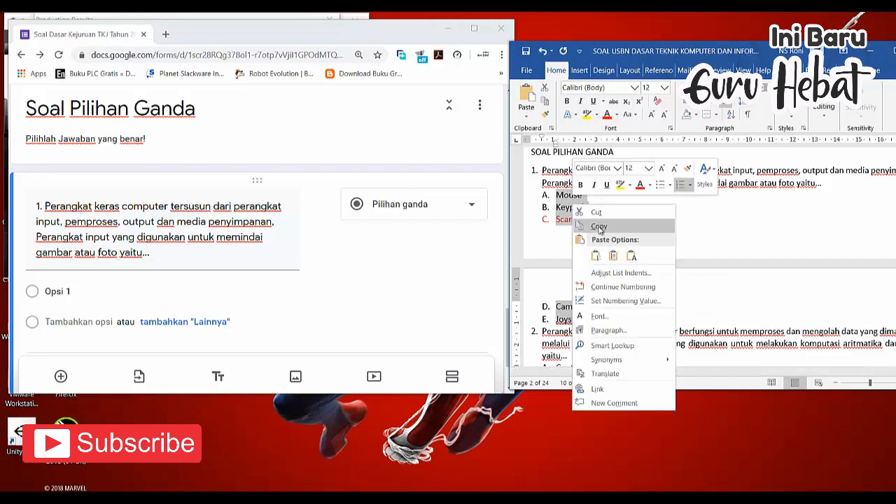
pyautogui.click(599, 226)
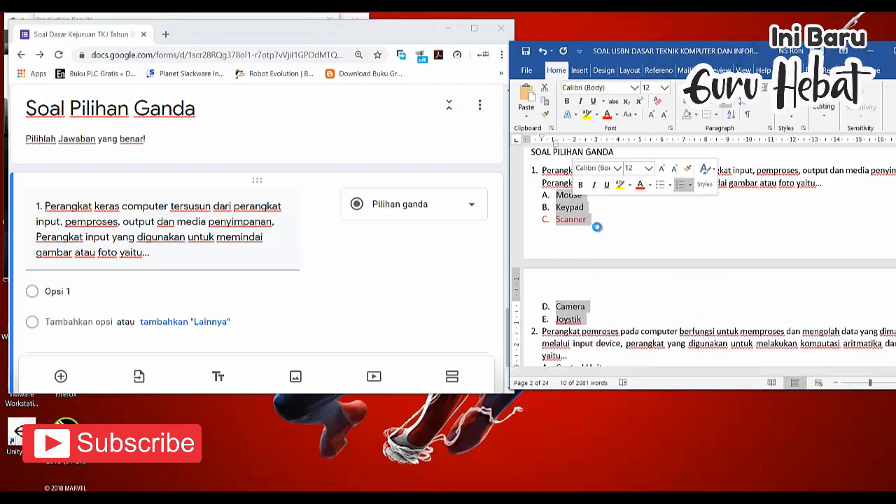
pyautogui.click(105, 291)
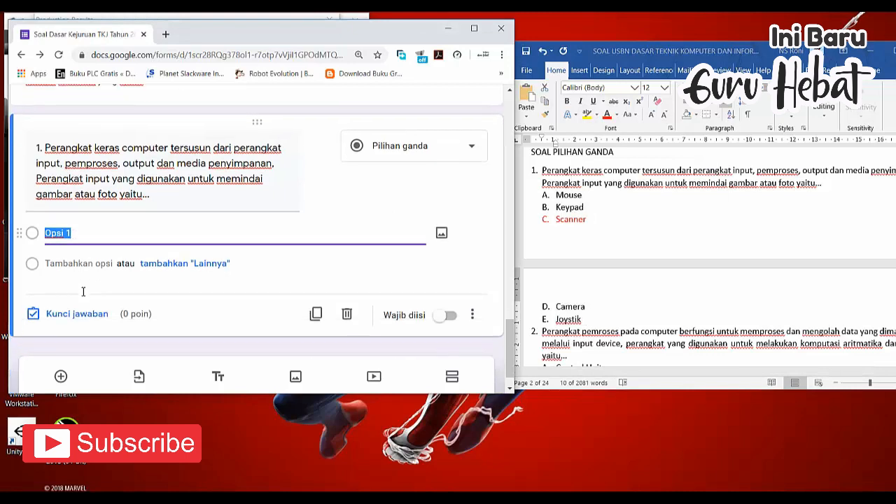
pyautogui.rightClick(71, 238)
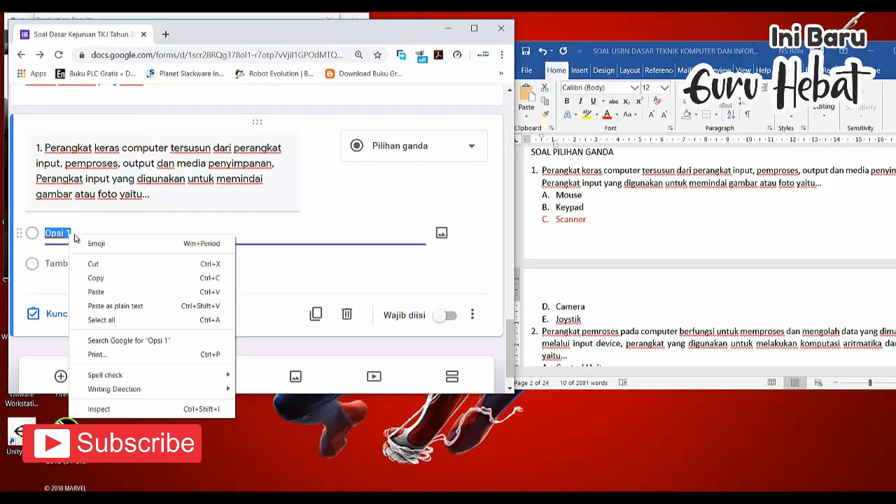
pyautogui.click(110, 295)
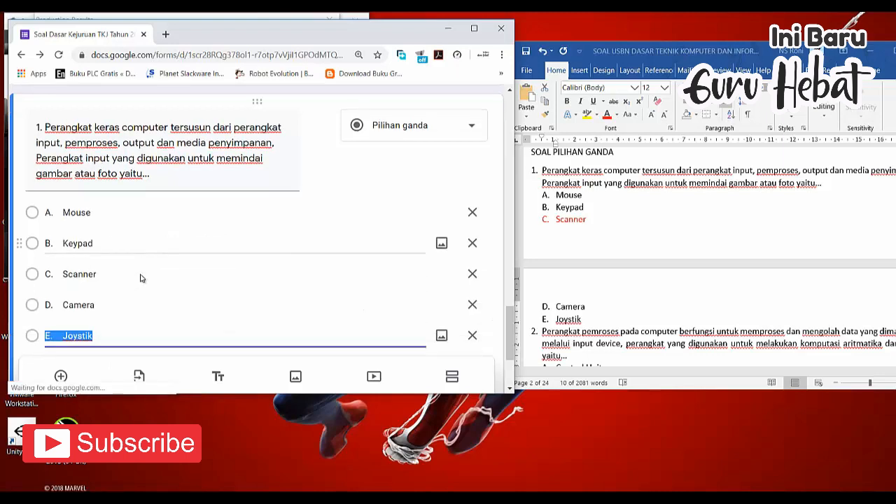
pyautogui.click(122, 239)
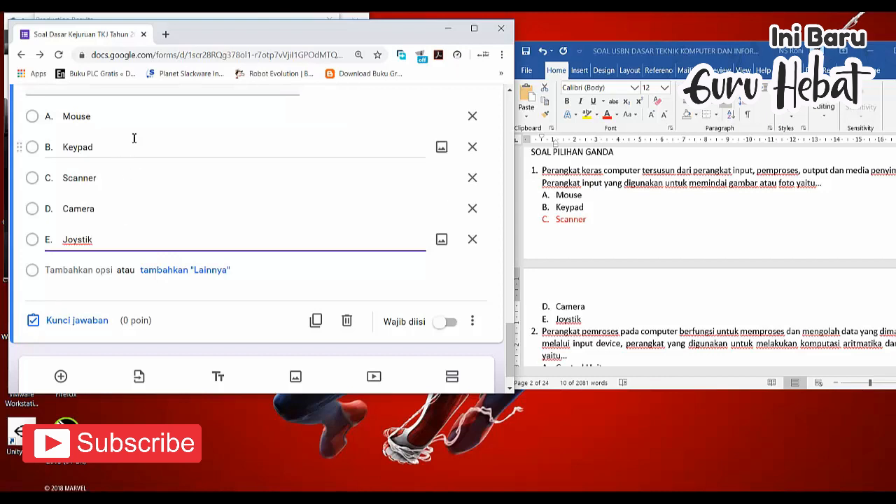
pyautogui.scroll(2, 146, 240)
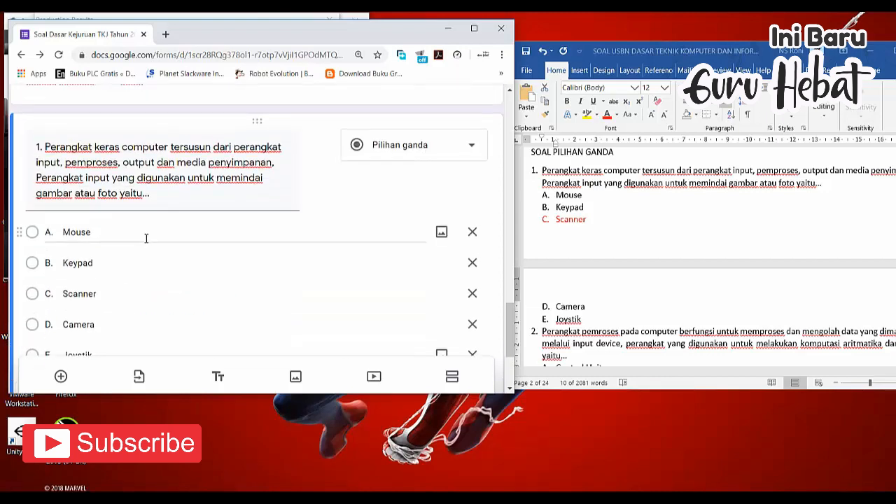
pyautogui.scroll(-1, 146, 237)
pyautogui.scroll(1, 146, 238)
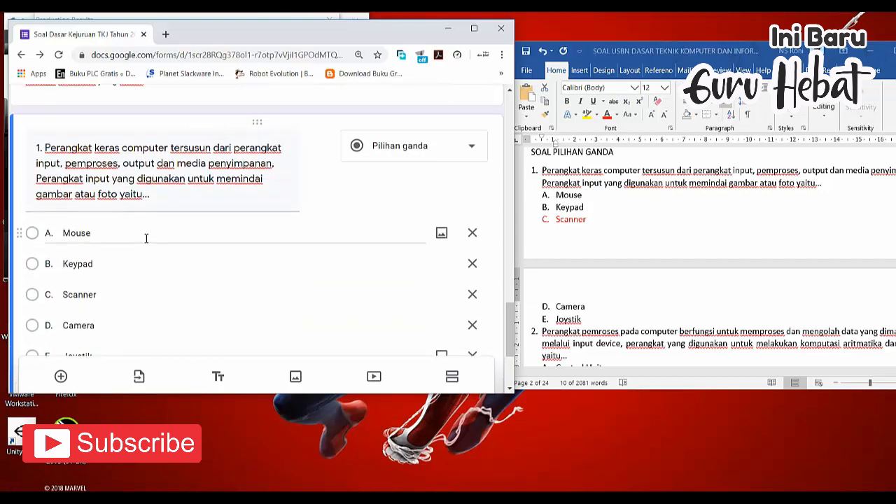
pyautogui.scroll(-1, 147, 238)
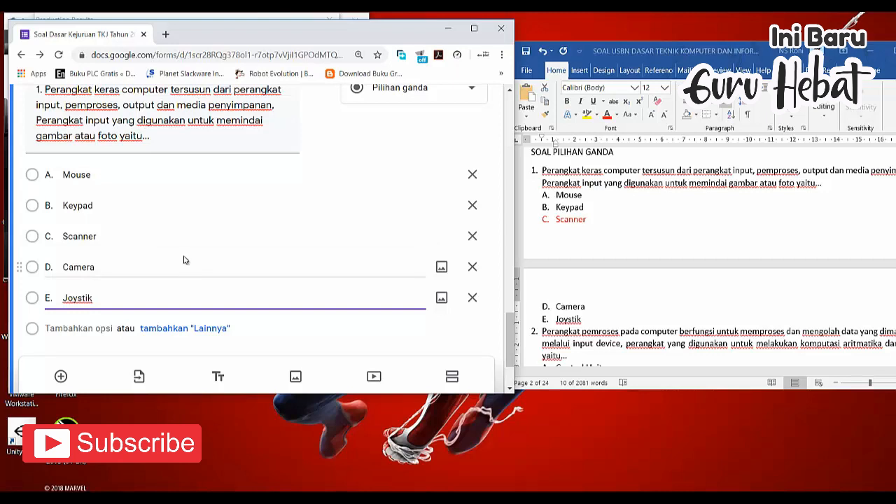
pyautogui.scroll(1, 184, 260)
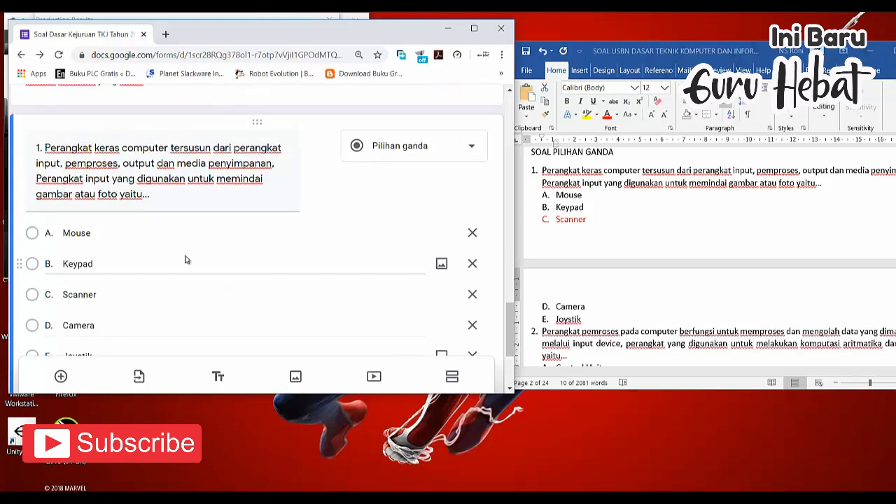
# Mark "C. Scanner" as the correct answer in question 1's answer key and enter the question's point value
pyautogui.scroll(-1, 187, 262)
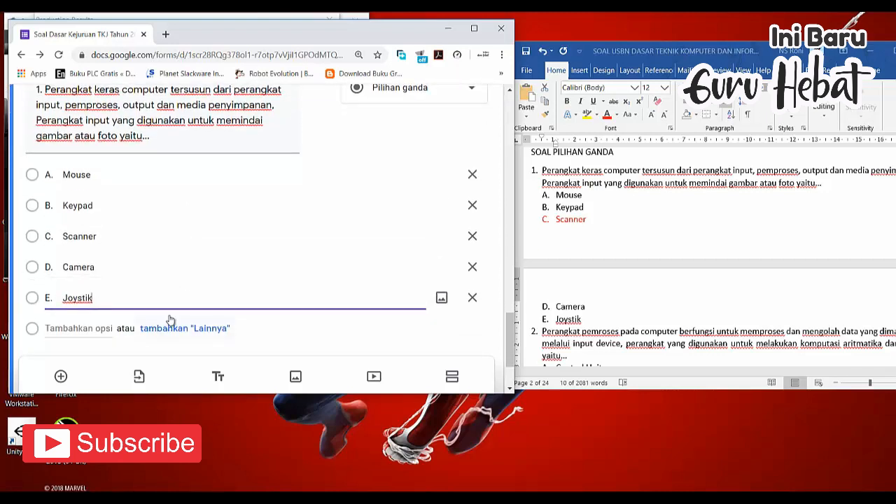
pyautogui.scroll(-2, 188, 304)
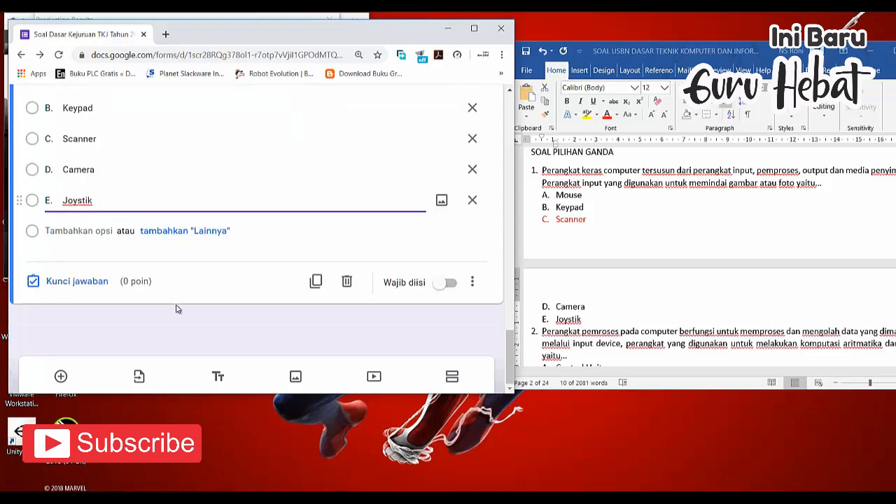
pyautogui.click(83, 282)
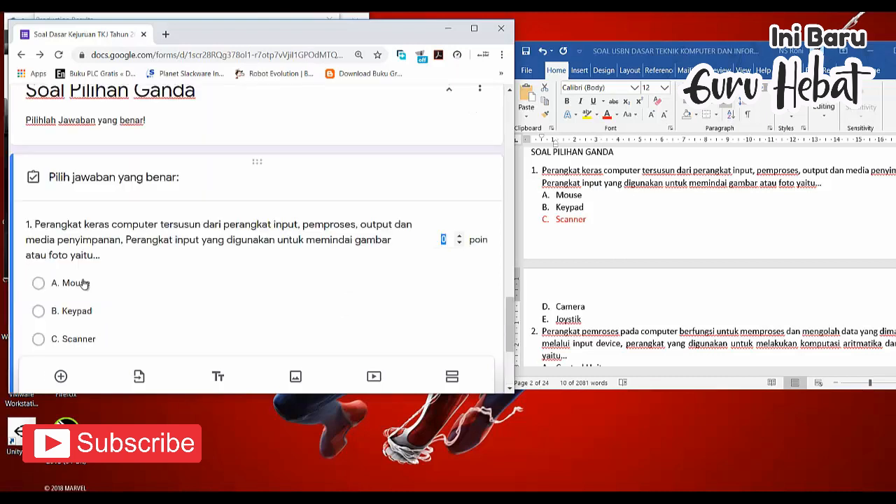
pyautogui.scroll(-2, 253, 261)
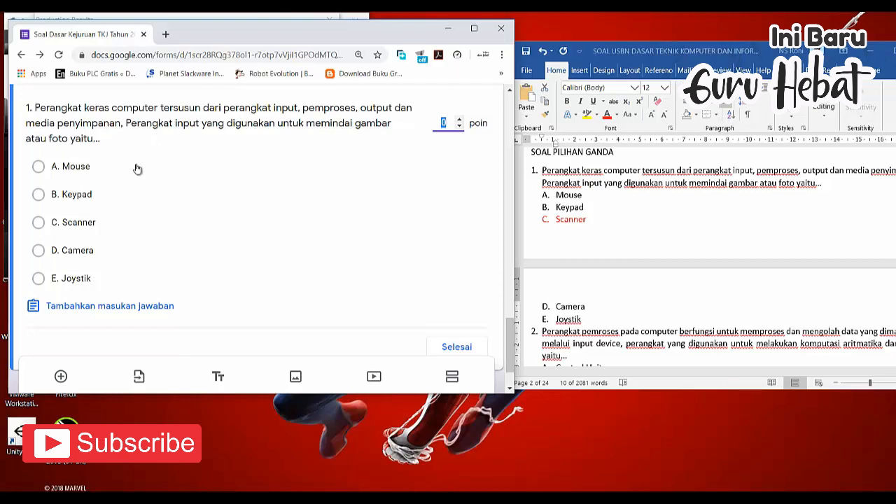
pyautogui.click(89, 223)
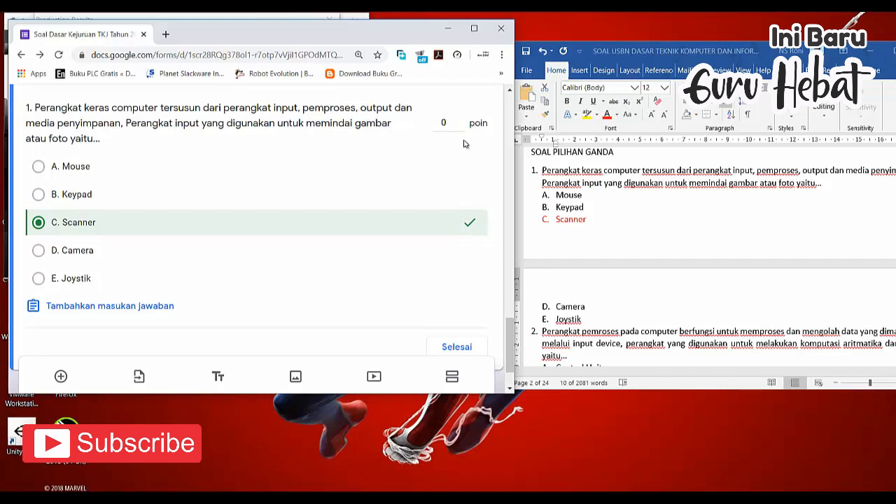
pyautogui.click(442, 123)
pyautogui.doubleClick(442, 123)
pyautogui.click(455, 347)
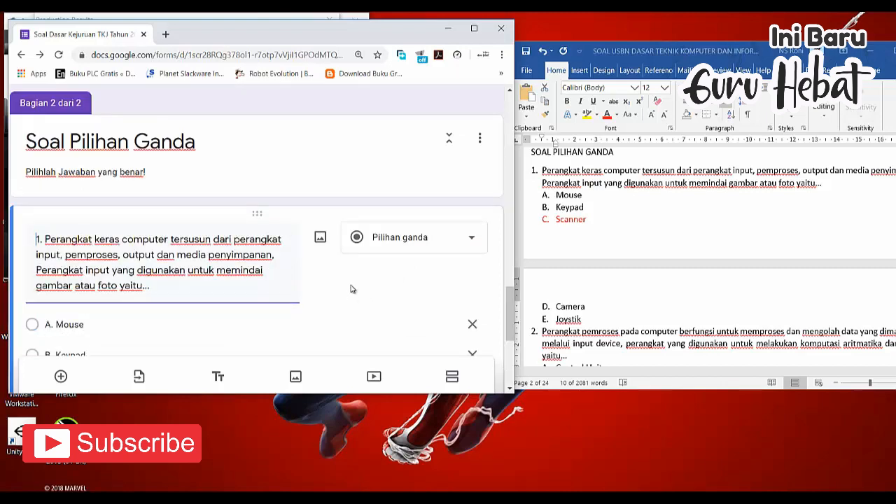